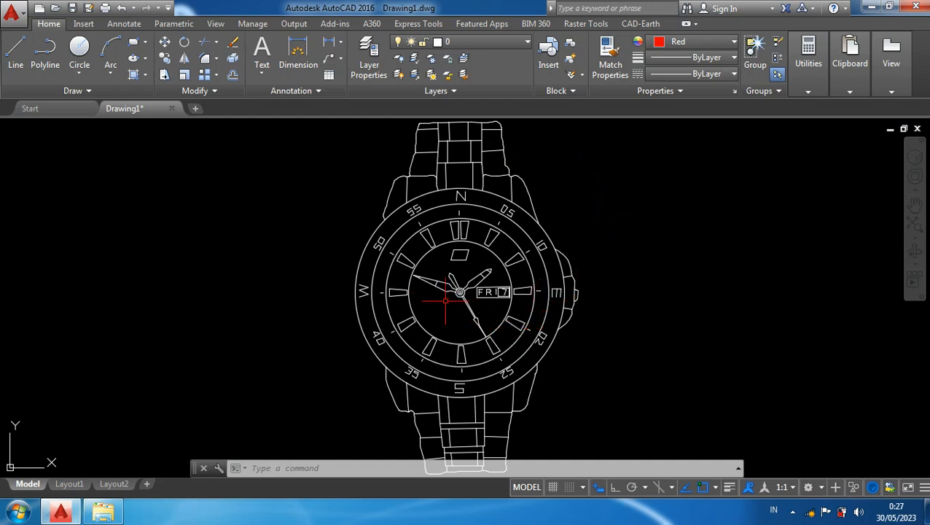
# Create a group named detik from both parts of the watch's second hand, the long pointer and its short tail
pyautogui.scroll(4, 448, 302)
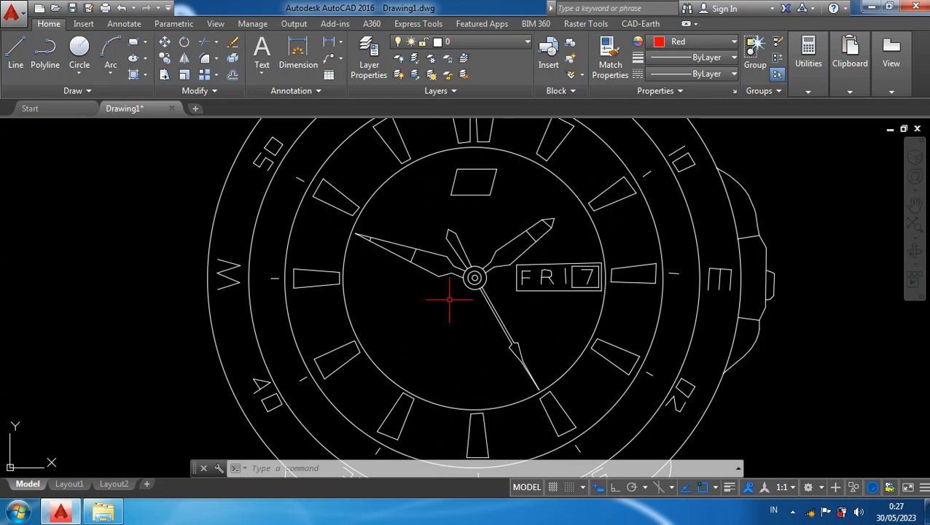
pyautogui.scroll(1, 450, 297)
pyautogui.moveTo(454, 284); pyautogui.dragTo(435, 268, button='middle')
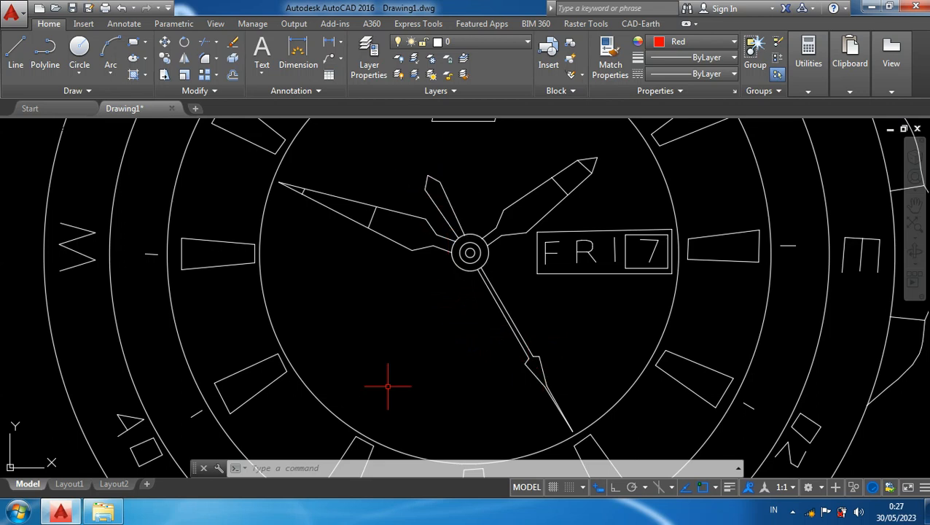
pyautogui.write('G')
pyautogui.press('Return')
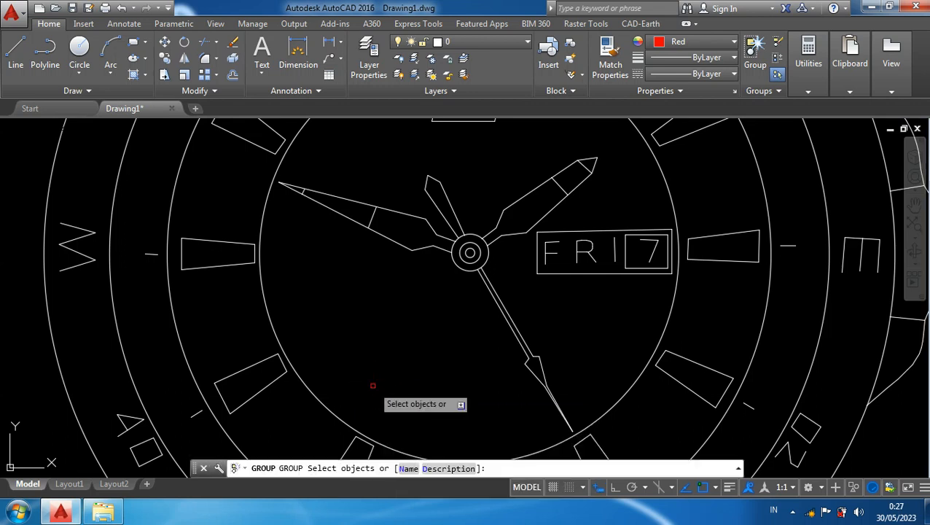
pyautogui.write('n')
pyautogui.press('Return')
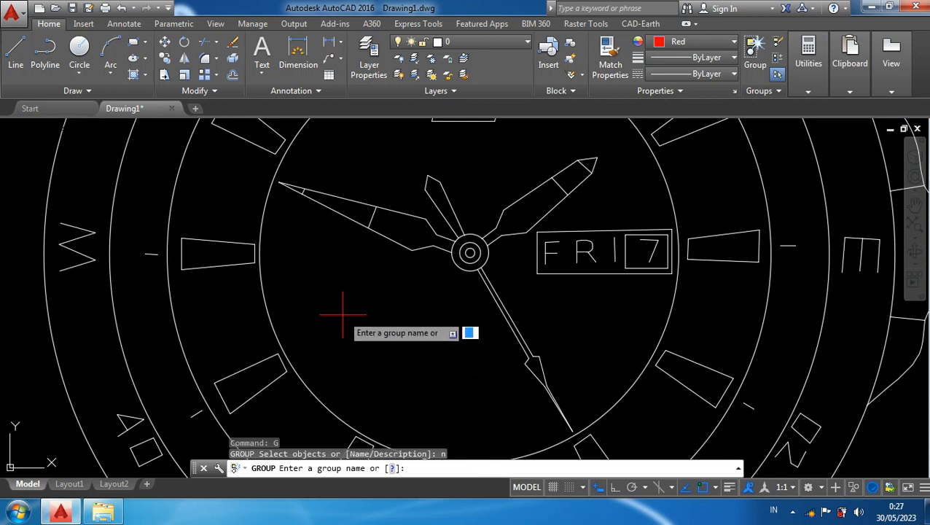
pyautogui.write('detik')
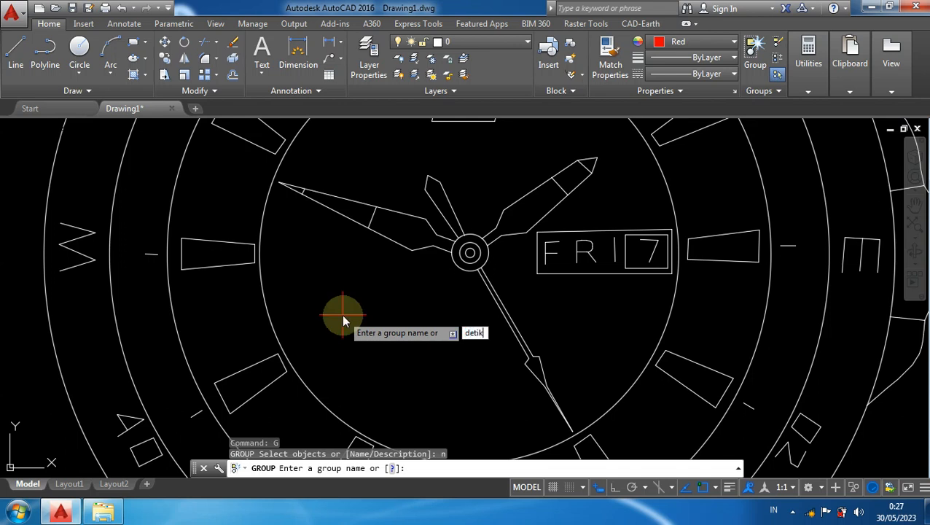
pyautogui.press('Return')
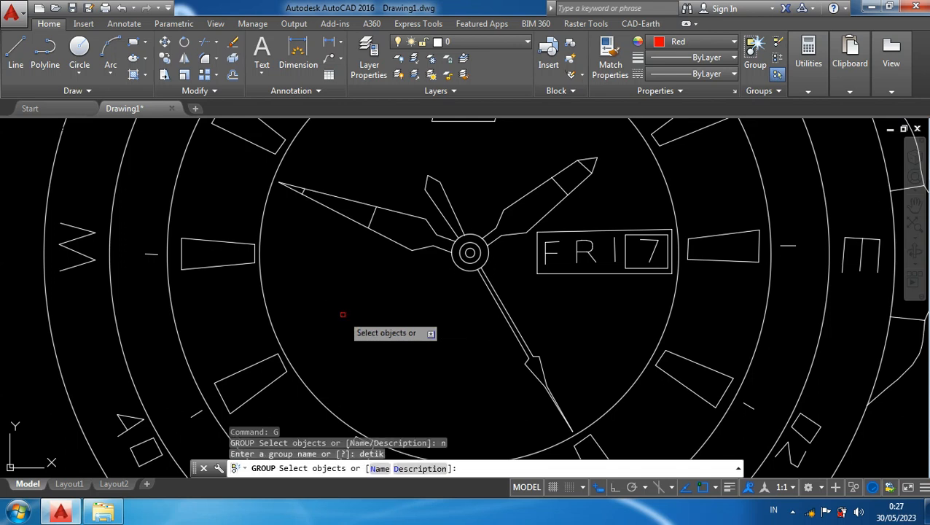
pyautogui.click(575, 395)
pyautogui.click(484, 319)
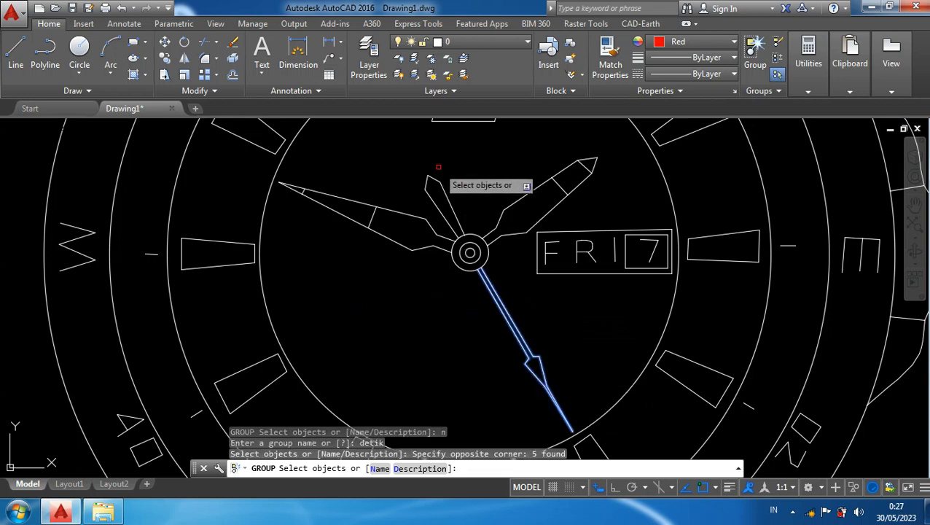
pyautogui.click(449, 188)
pyautogui.click(390, 152)
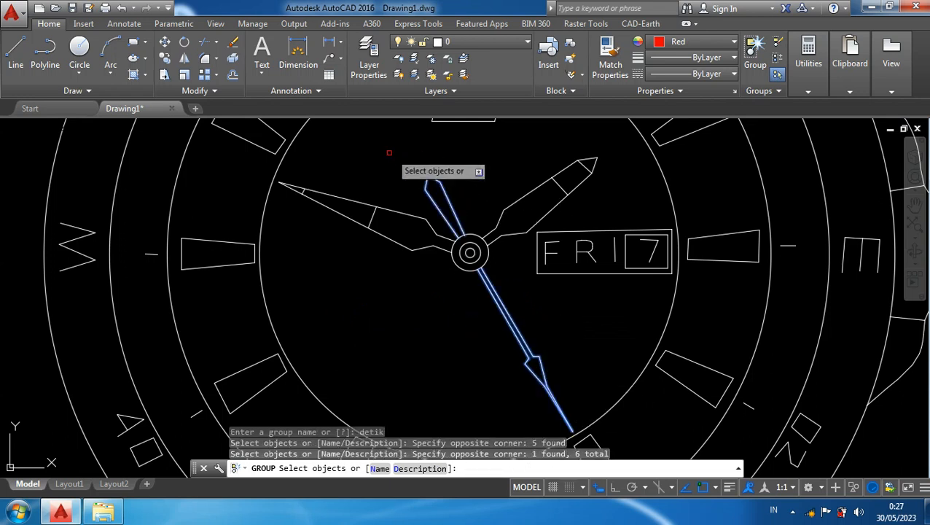
pyautogui.press('Return')
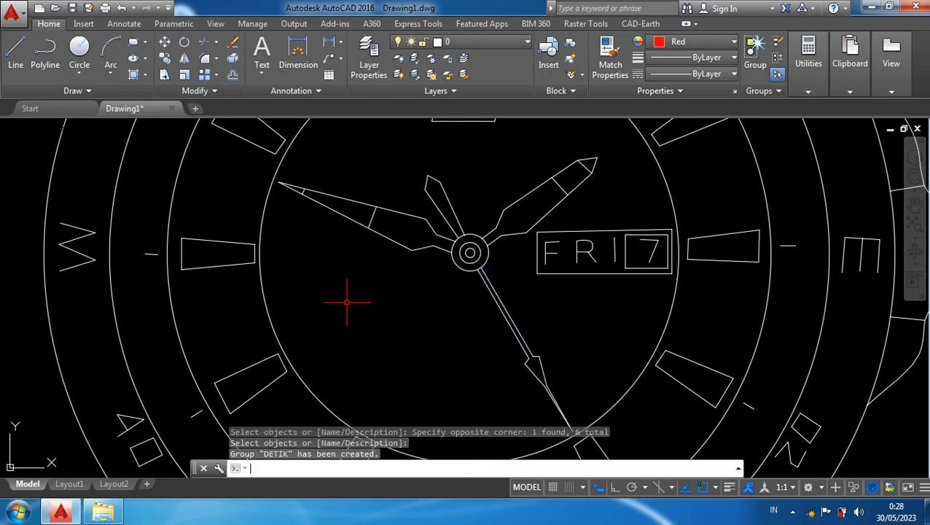
# Create a group named menit from all the lines of the watch's minute hand
pyautogui.write('g')
pyautogui.press('Return')
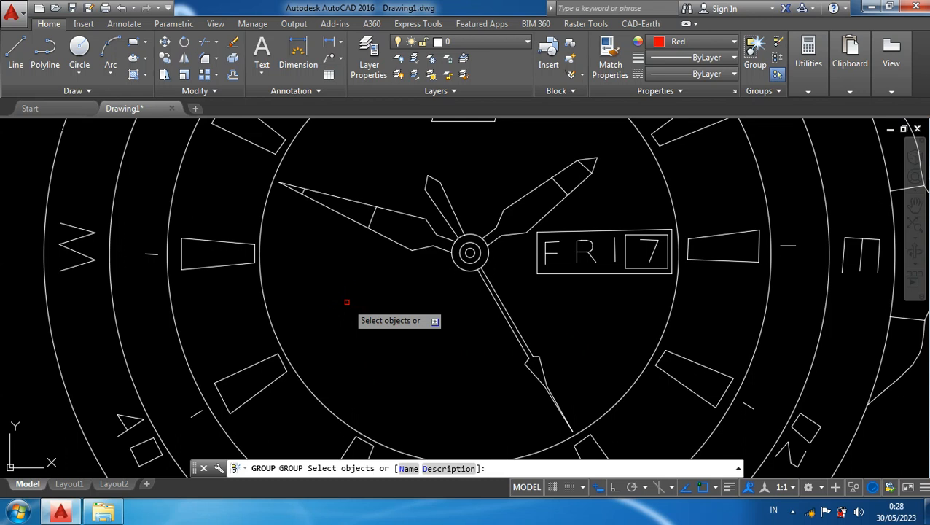
pyautogui.write('n')
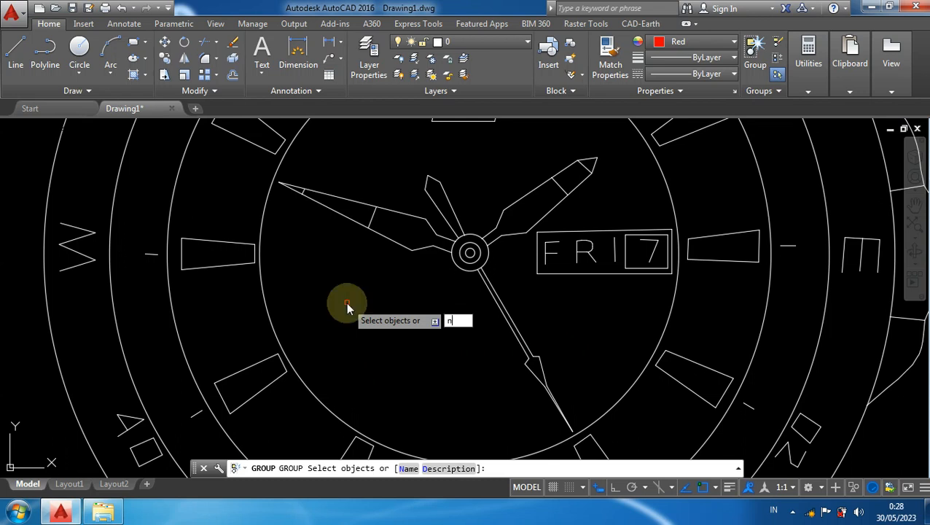
pyautogui.press('Return')
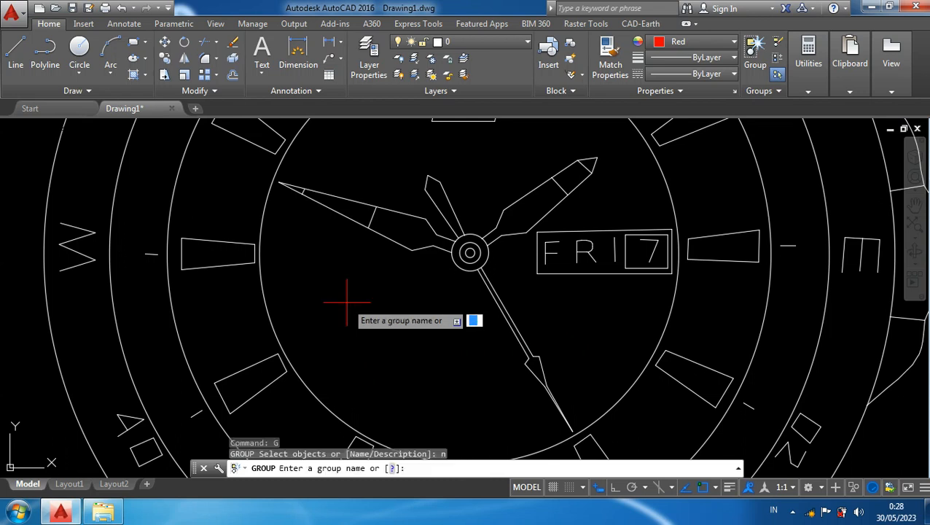
pyautogui.write('menit')
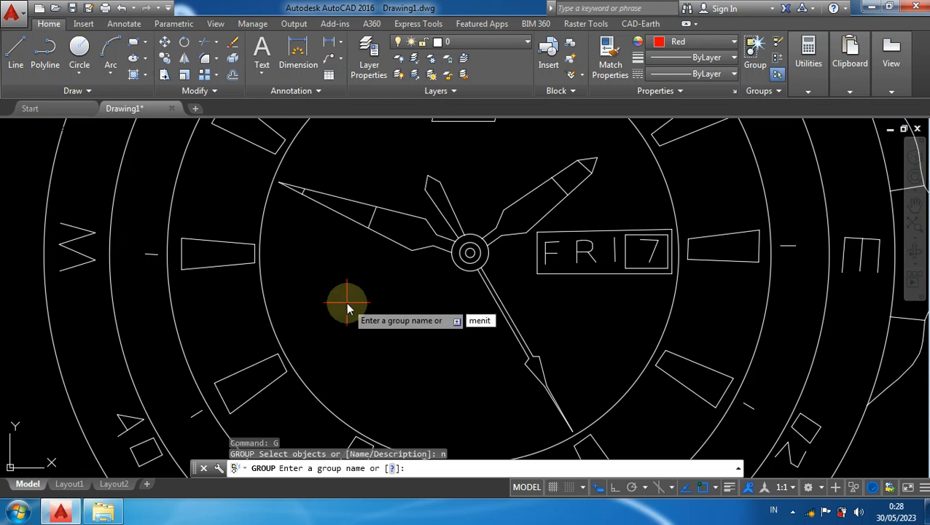
pyautogui.press('Return')
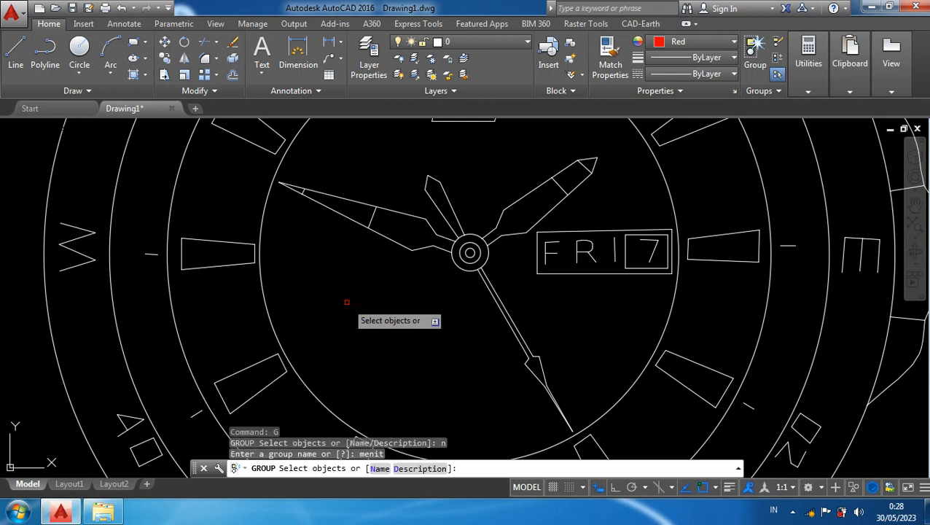
pyautogui.click(416, 276)
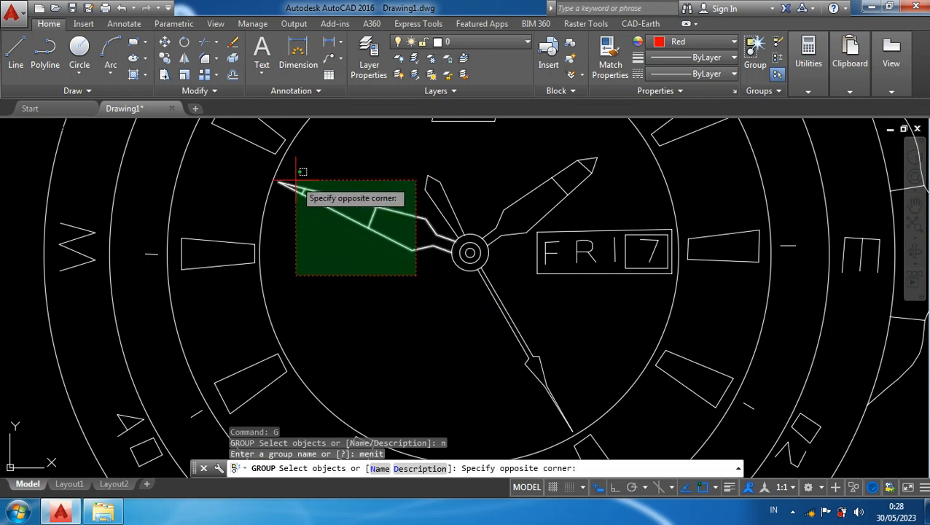
pyautogui.click(301, 182)
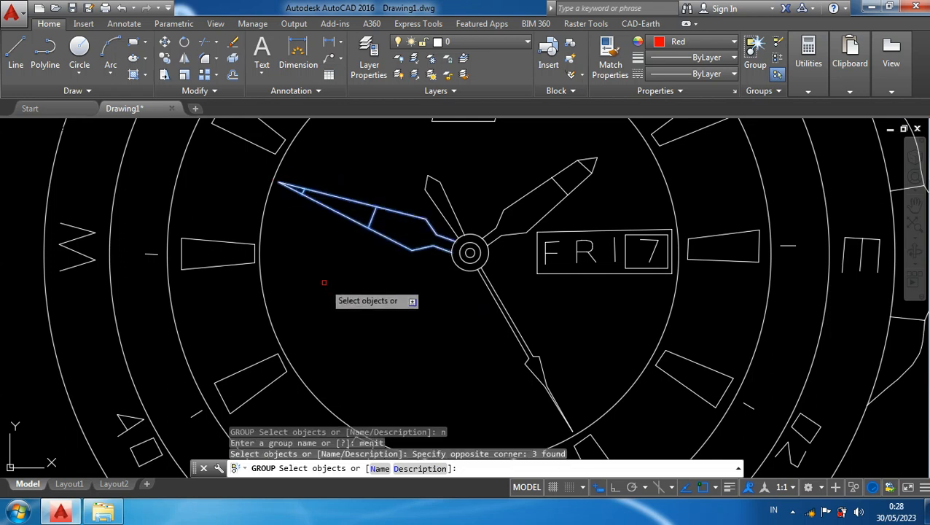
pyautogui.press('Return')
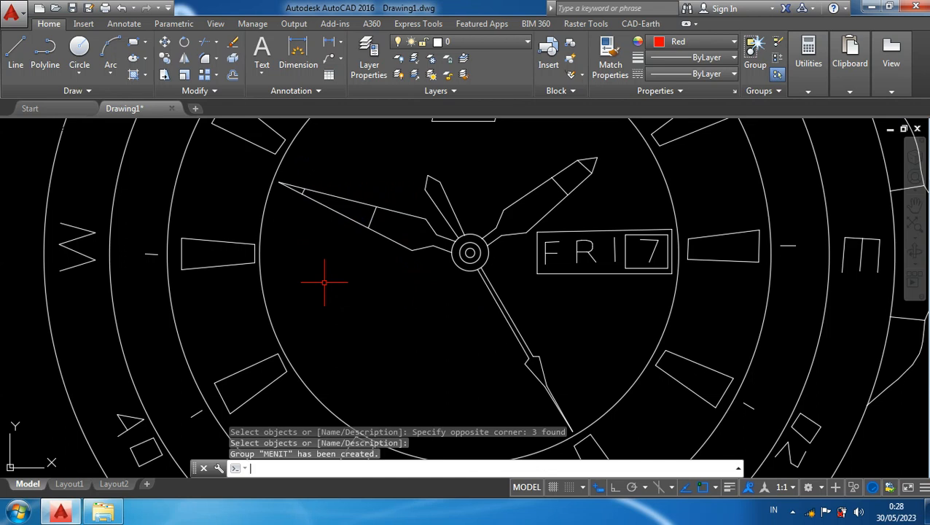
# Create a group named jam from all the lines of the watch's hour hand
pyautogui.write('g')
pyautogui.press('Return')
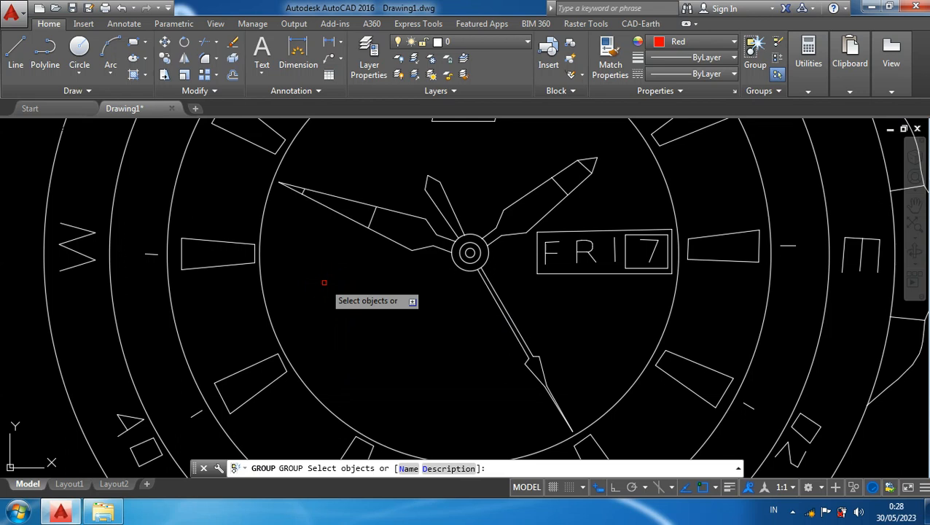
pyautogui.write('n')
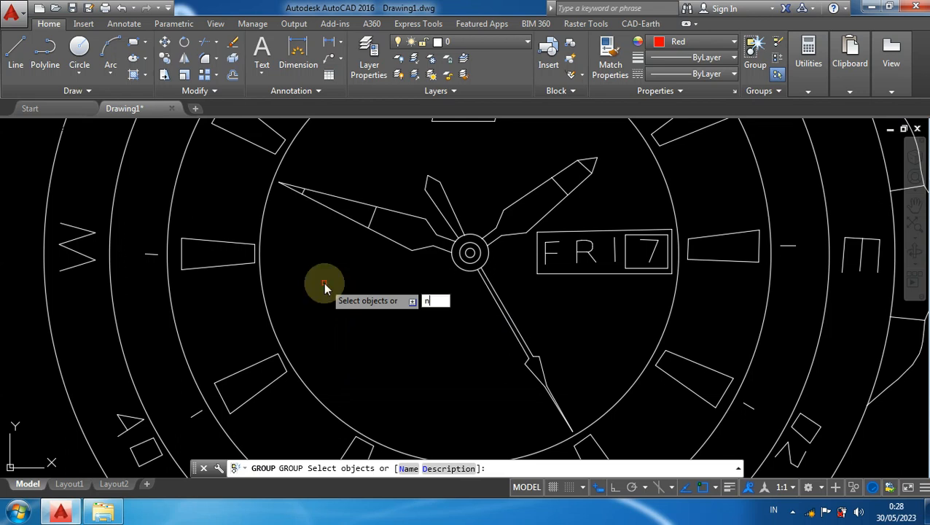
pyautogui.press('Return')
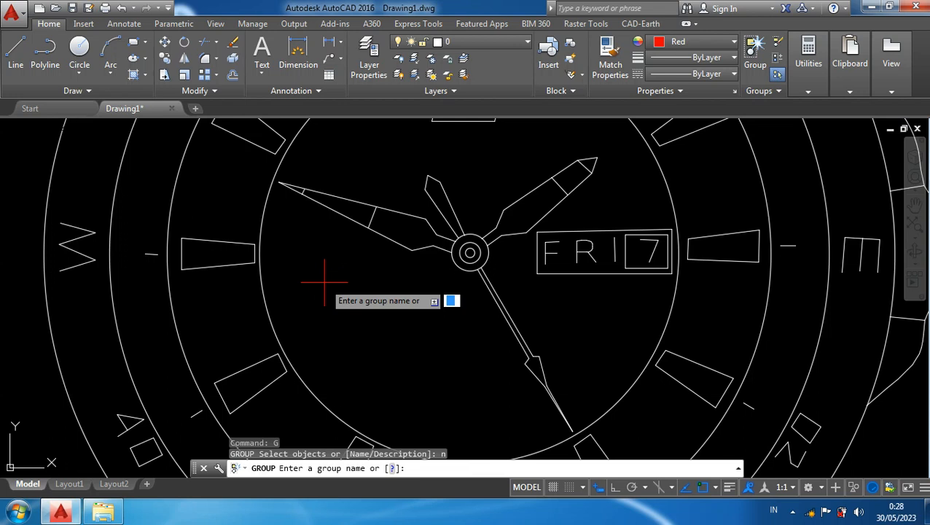
pyautogui.write('jam')
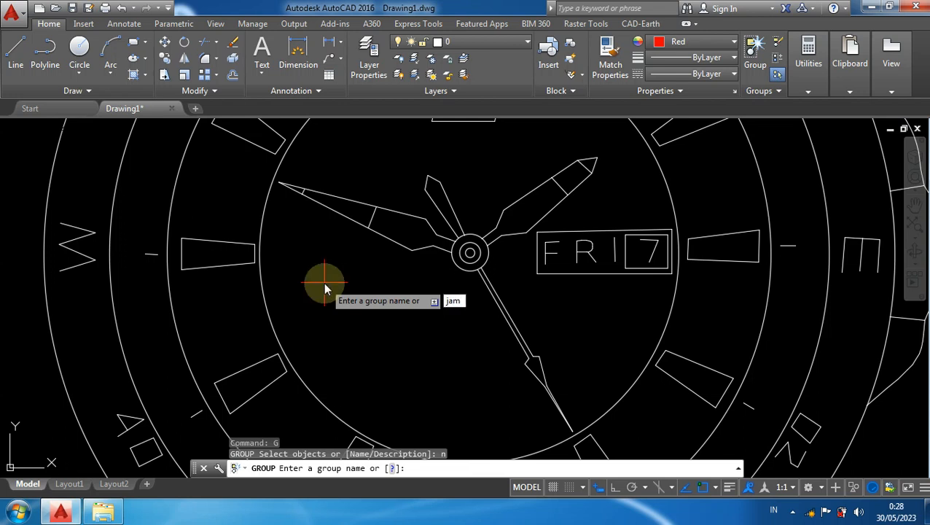
pyautogui.press('Return')
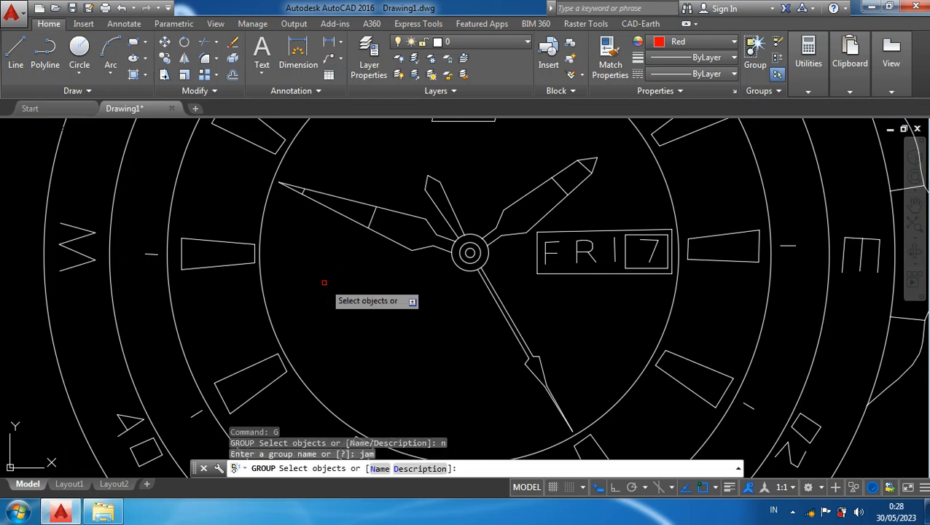
pyautogui.click(605, 201)
pyautogui.click(503, 140)
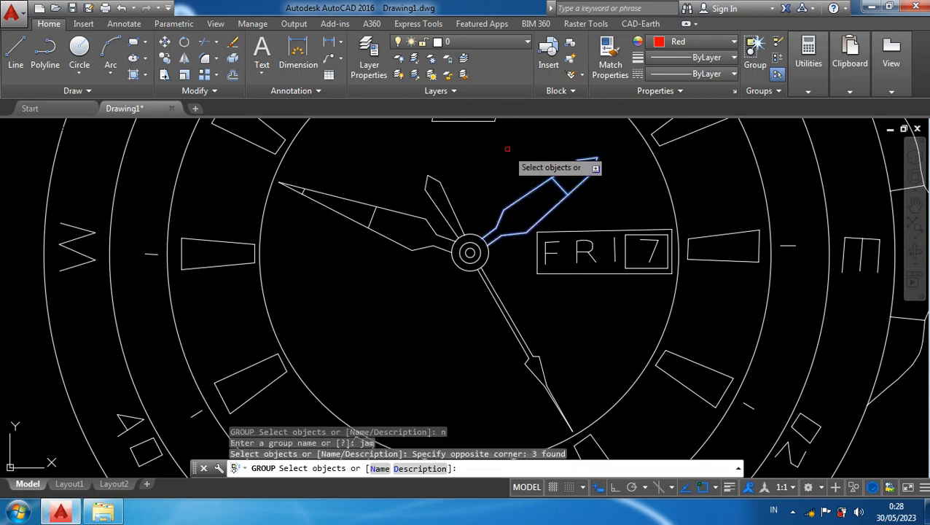
pyautogui.press('Return')
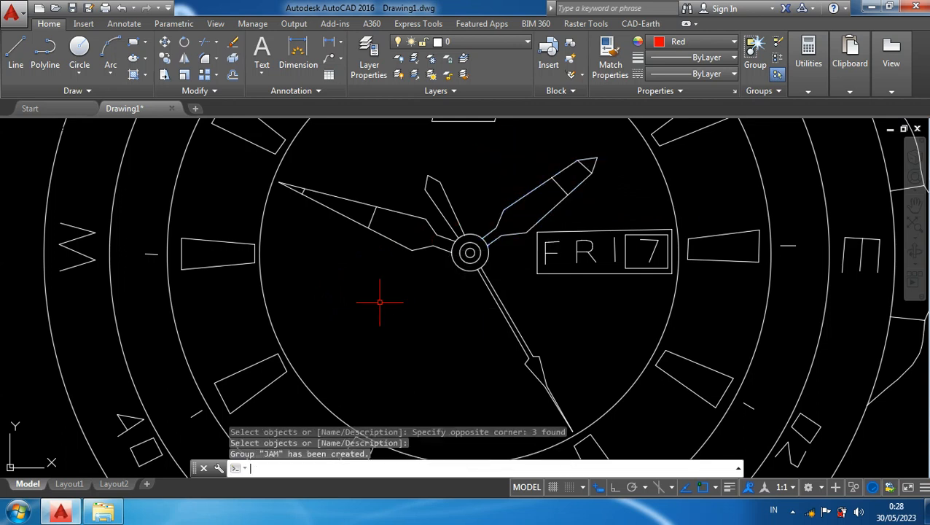
# Check the grouping of the second, minute and hour hands by selecting and deselecting each one in turn
pyautogui.click(452, 212)
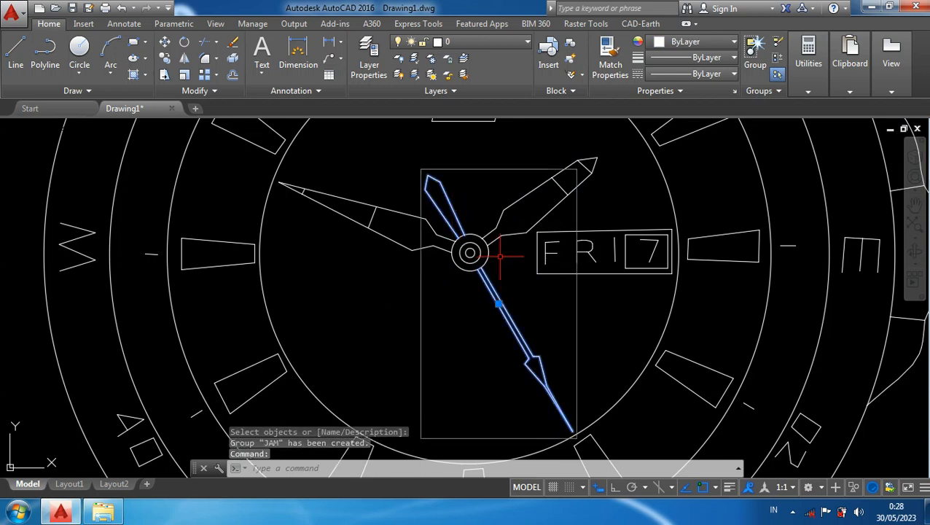
pyautogui.press('Escape')
pyautogui.click(401, 213)
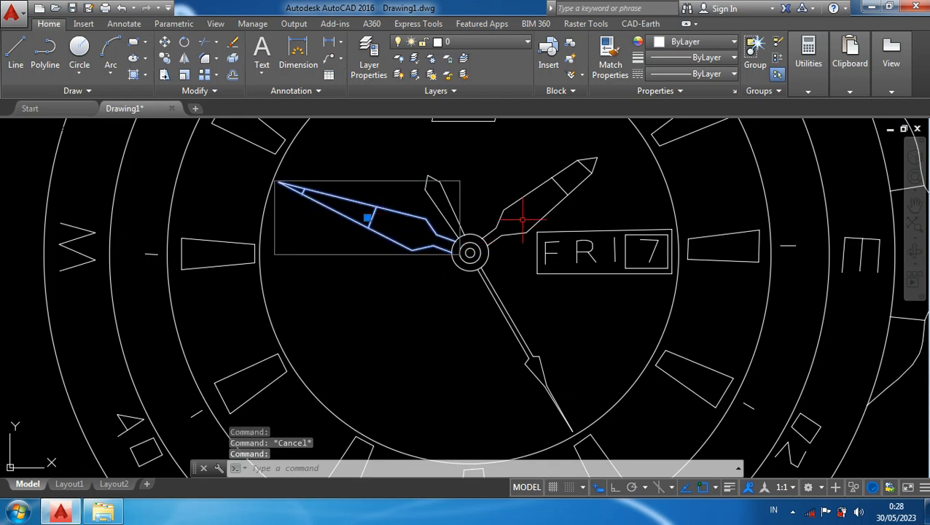
pyautogui.press('Escape')
pyautogui.click(520, 195)
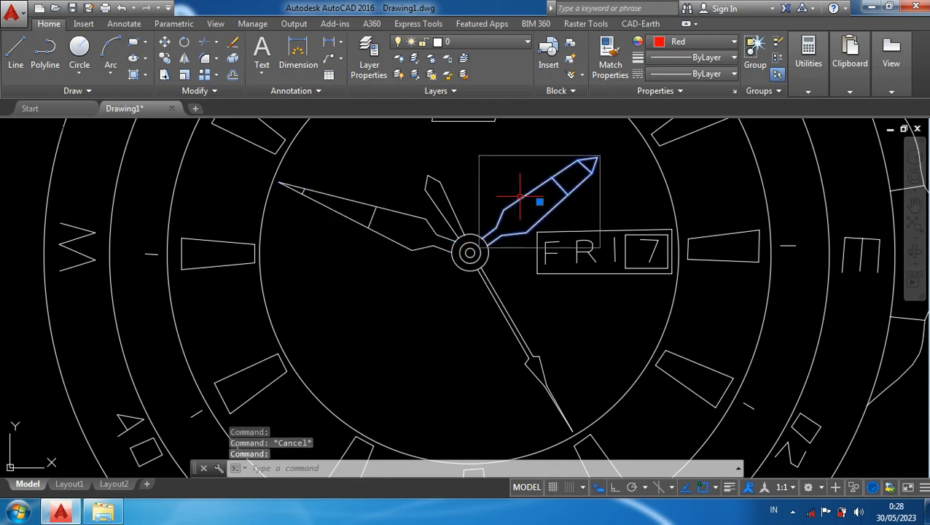
pyautogui.press('Escape')
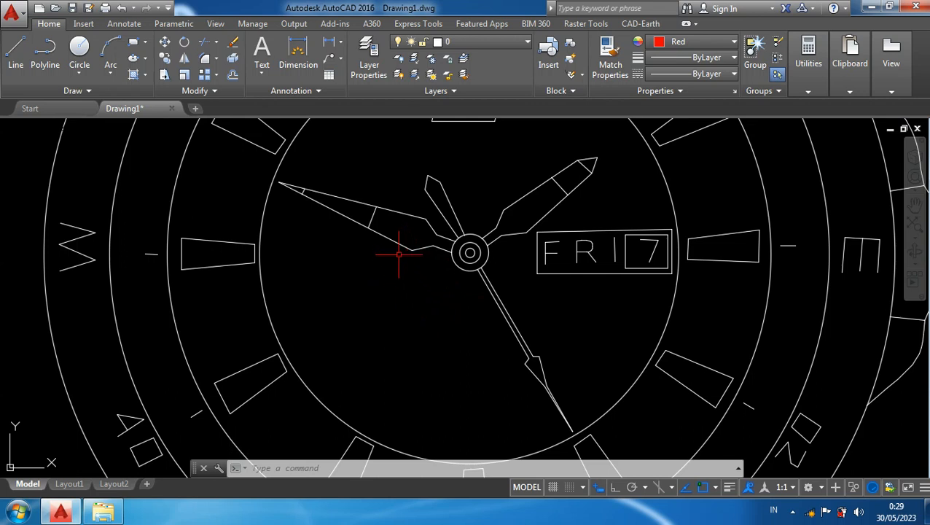
# Change the color of the second hand group to yellow
pyautogui.click(455, 210)
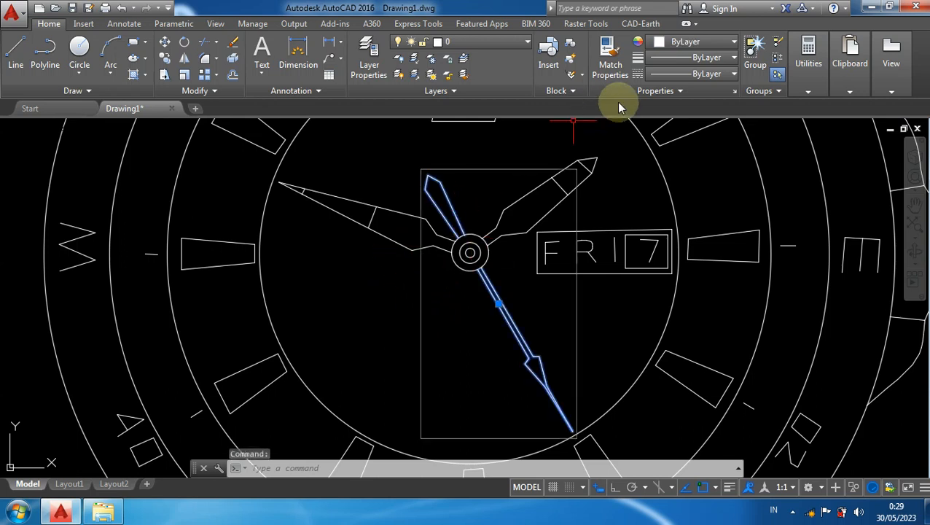
pyautogui.click(697, 43)
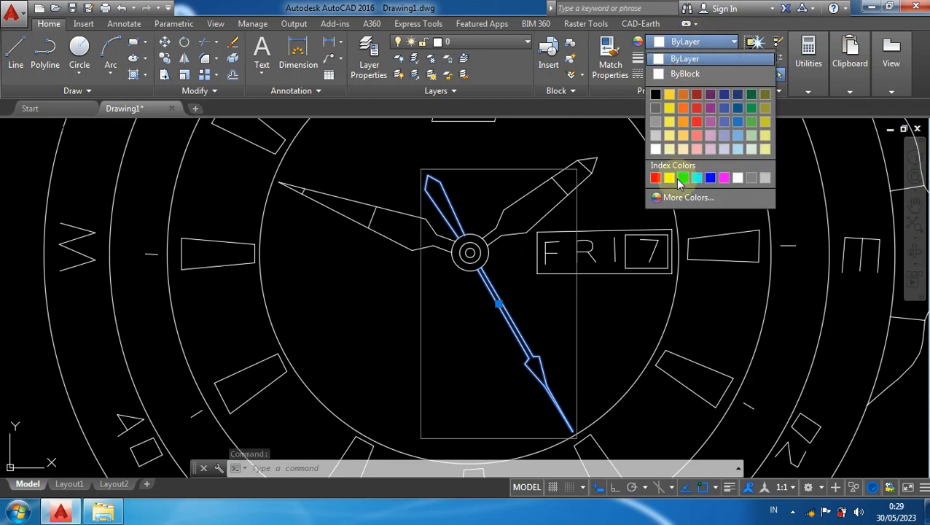
pyautogui.click(667, 179)
pyautogui.press('Escape')
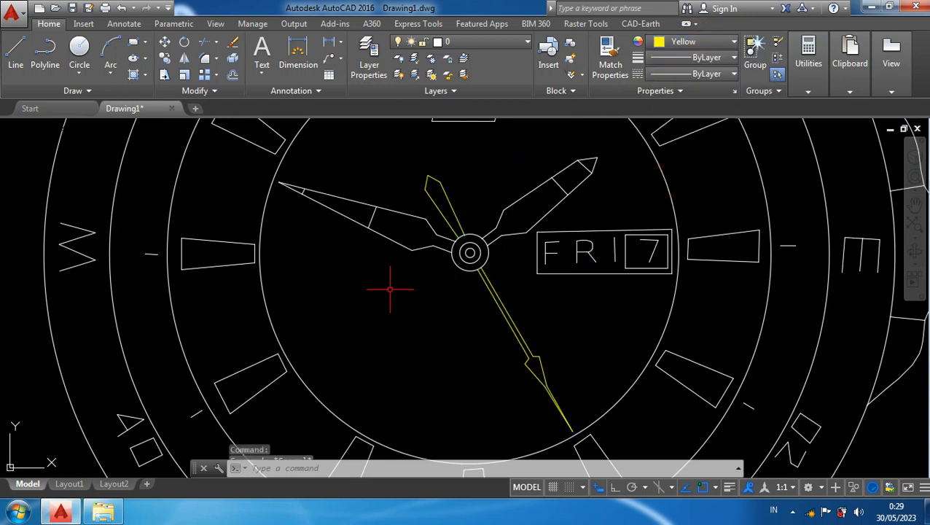
# Change the color of the minute hand group to green
pyautogui.click(376, 232)
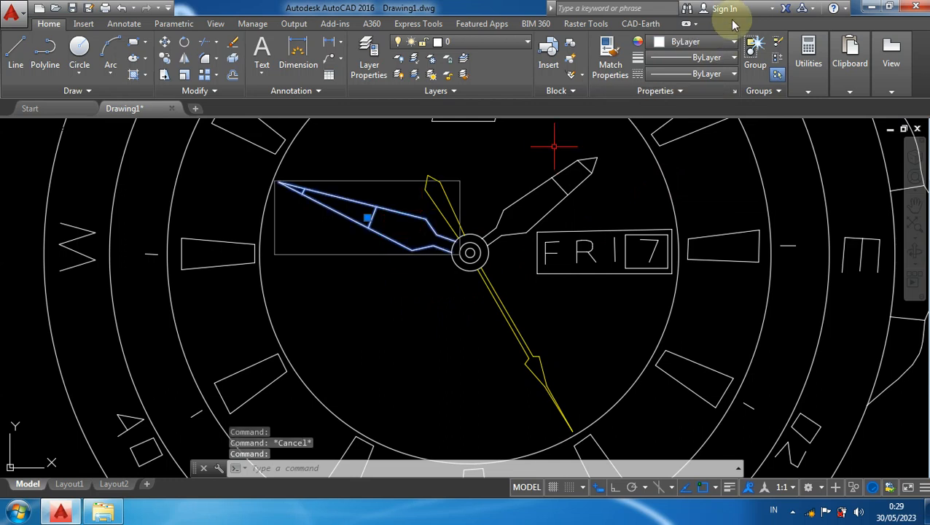
pyautogui.click(708, 44)
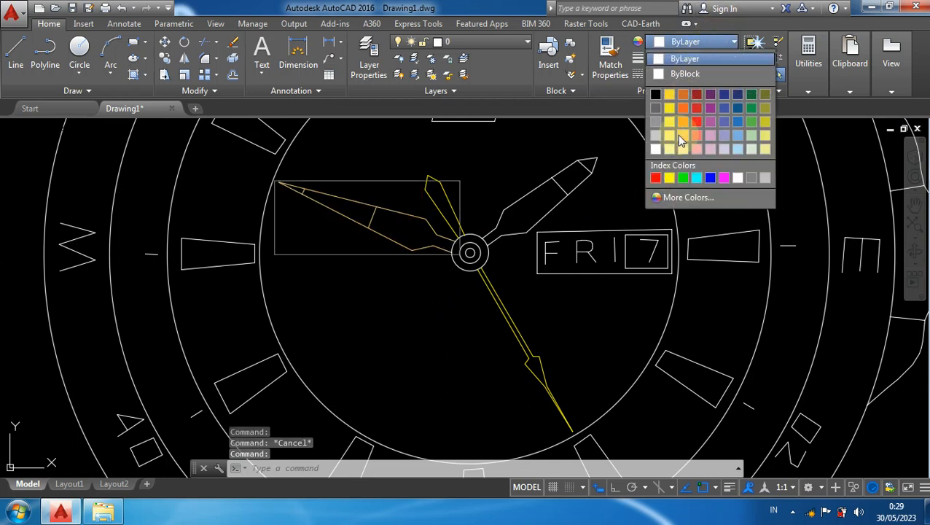
pyautogui.click(680, 178)
pyautogui.press('Escape')
pyautogui.press('Escape')
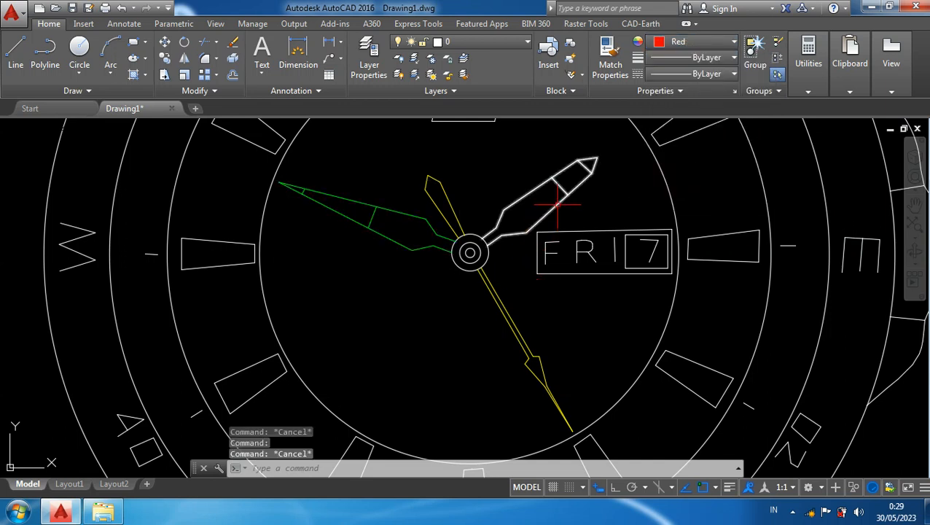
# Change the color of the hour hand group to magenta
pyautogui.click(558, 206)
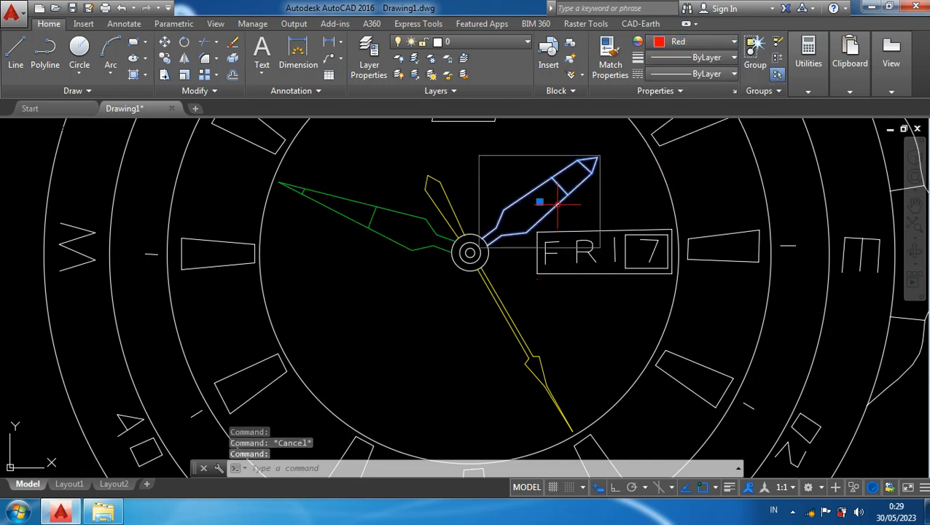
pyautogui.click(700, 41)
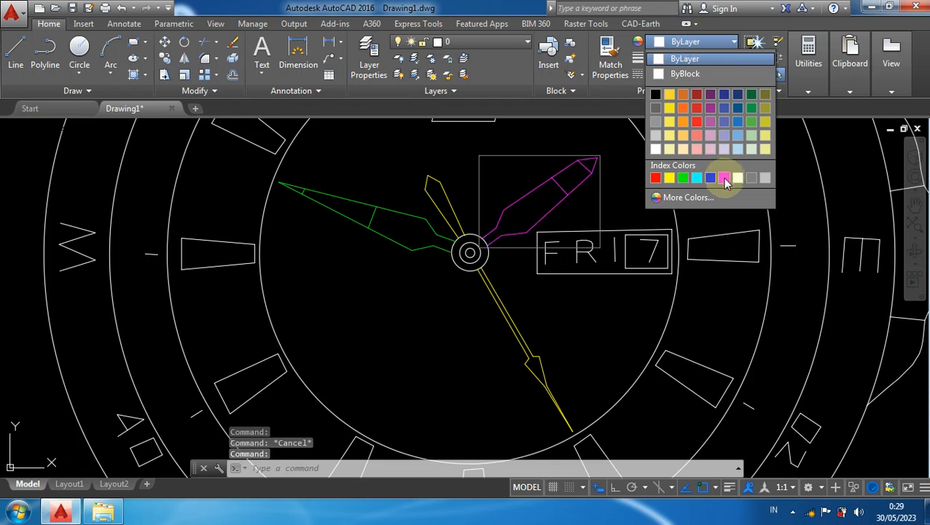
pyautogui.click(724, 178)
pyautogui.press('Escape')
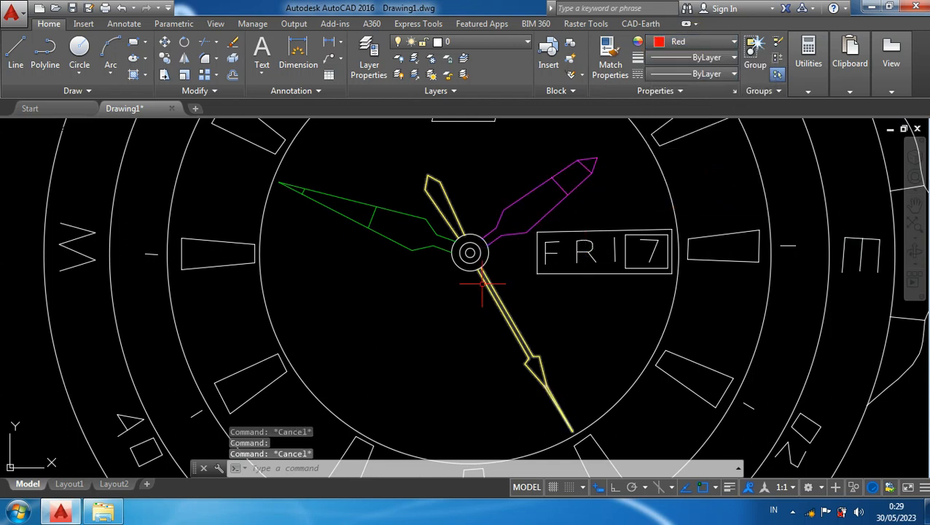
# Switch to a new Notepad document, widen its window and enter the lines rotate, g and detik, followed by a blank line
pyautogui.click(875, 7)
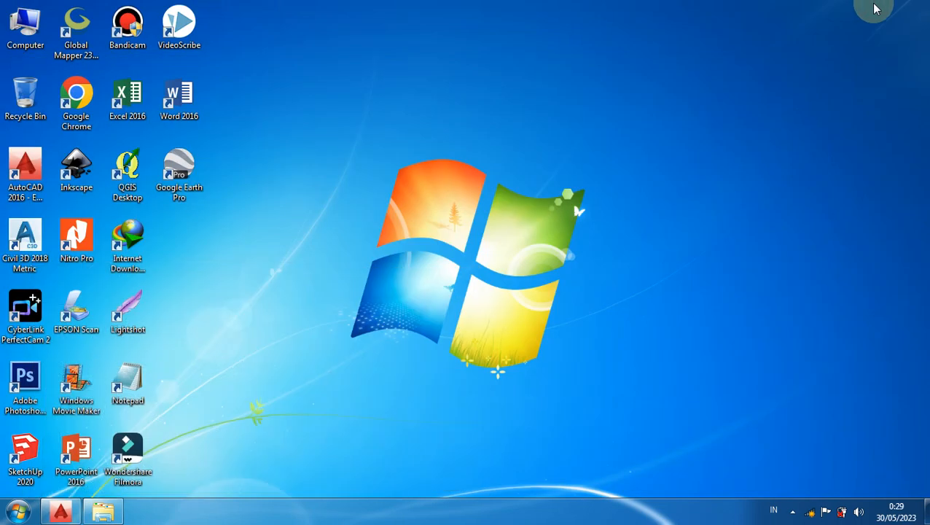
pyautogui.doubleClick(129, 390)
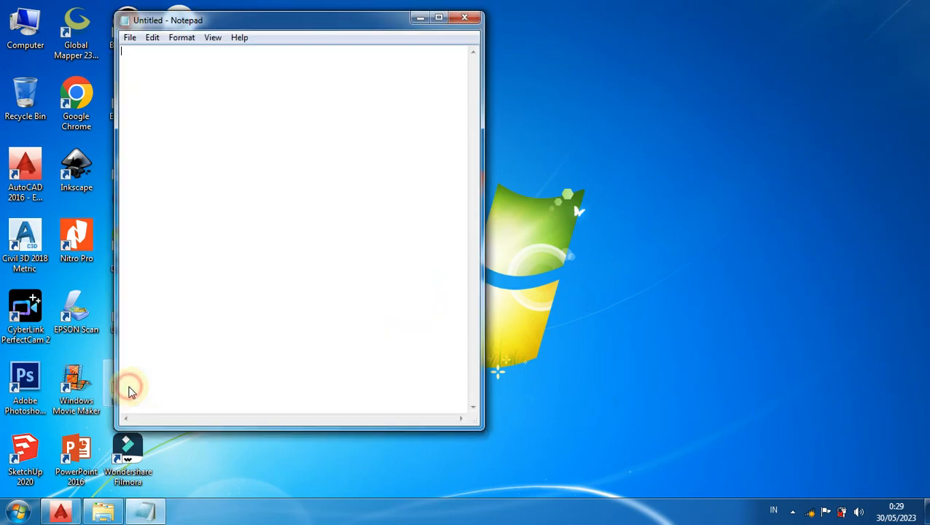
pyautogui.moveTo(481, 174); pyautogui.dragTo(560, 163)
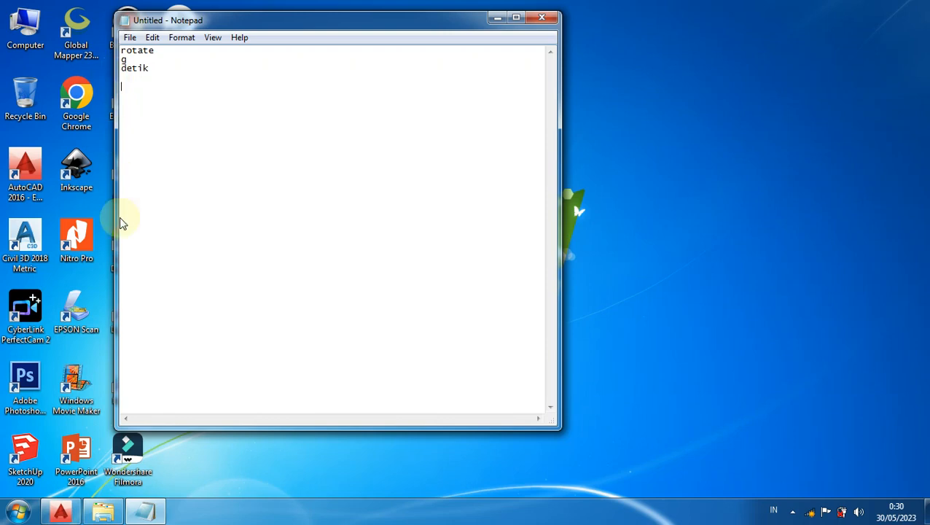
# Switch back to AutoCAD and use the ID command to read the coordinates of the center of the watch's concentric circles
pyautogui.click(61, 513)
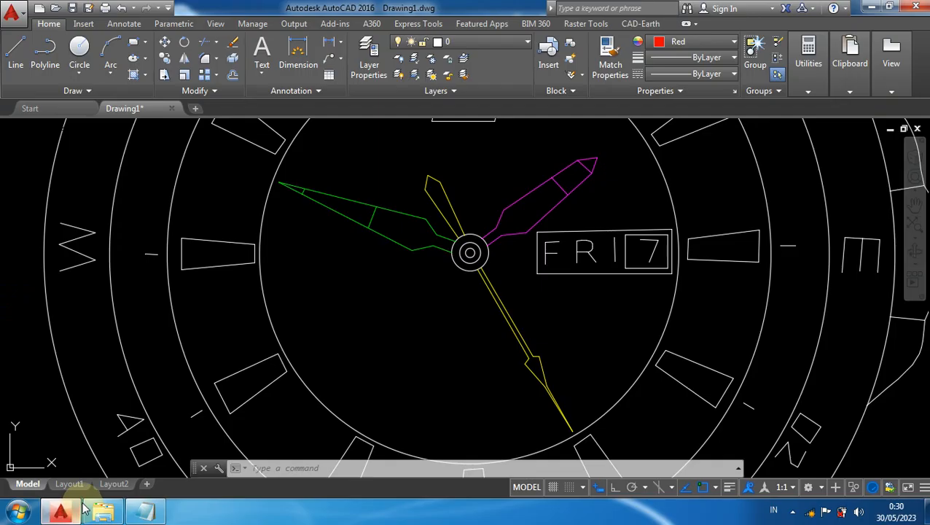
pyautogui.scroll(3, 491, 248)
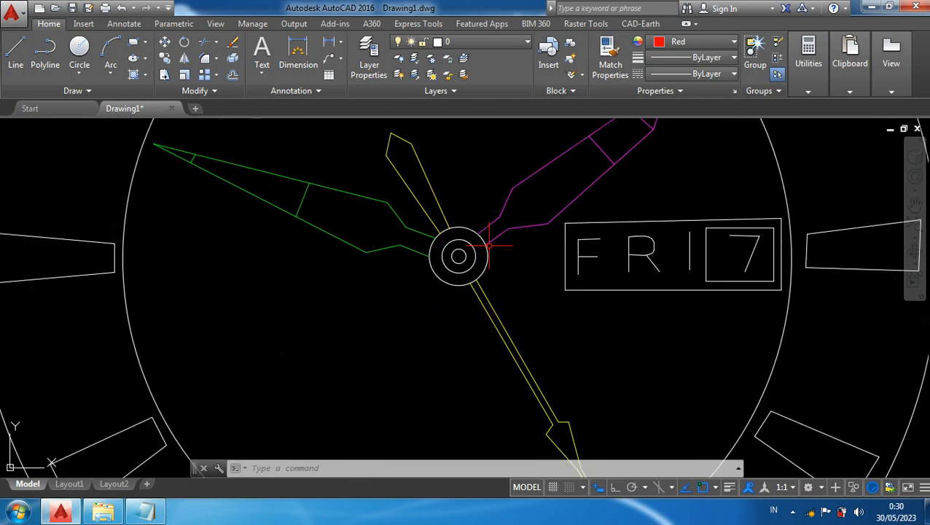
pyautogui.scroll(2, 492, 249)
pyautogui.moveTo(509, 274); pyautogui.dragTo(509, 326, button='middle')
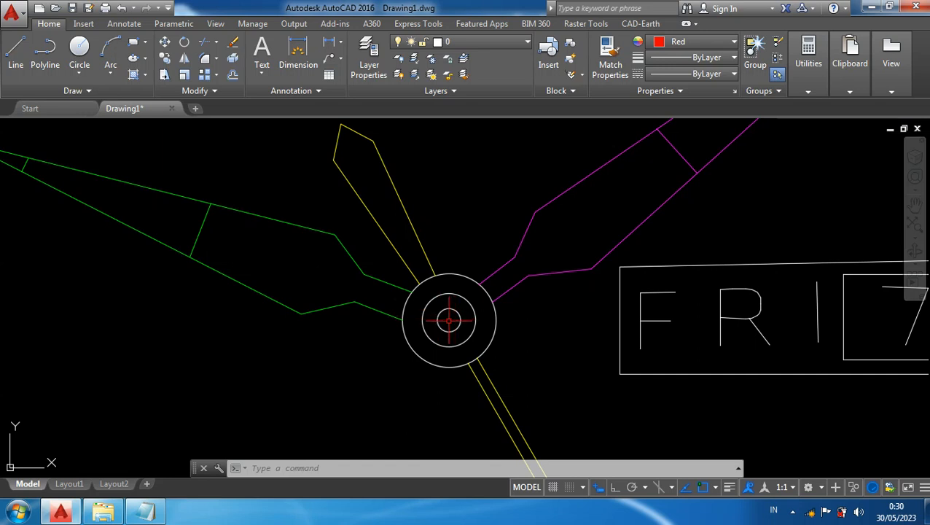
pyautogui.write('id')
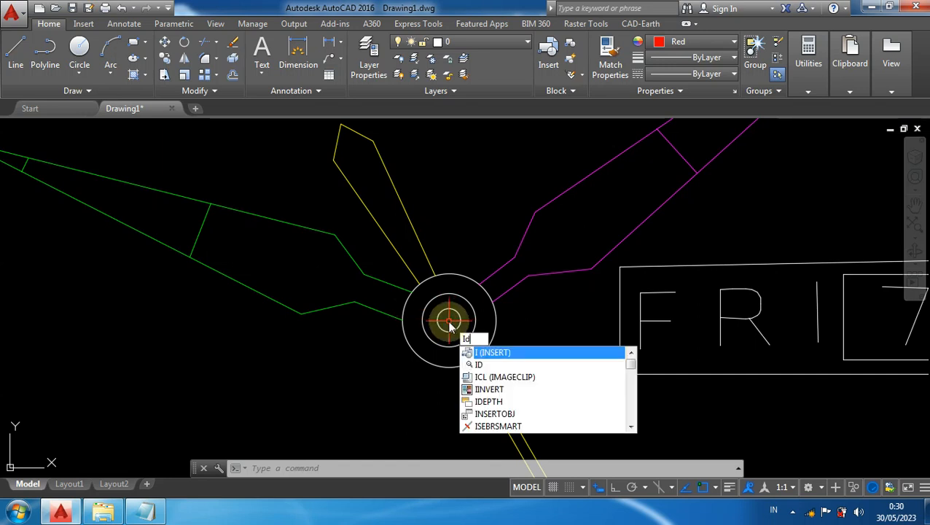
pyautogui.press('Return')
pyautogui.scroll(4, 448, 318)
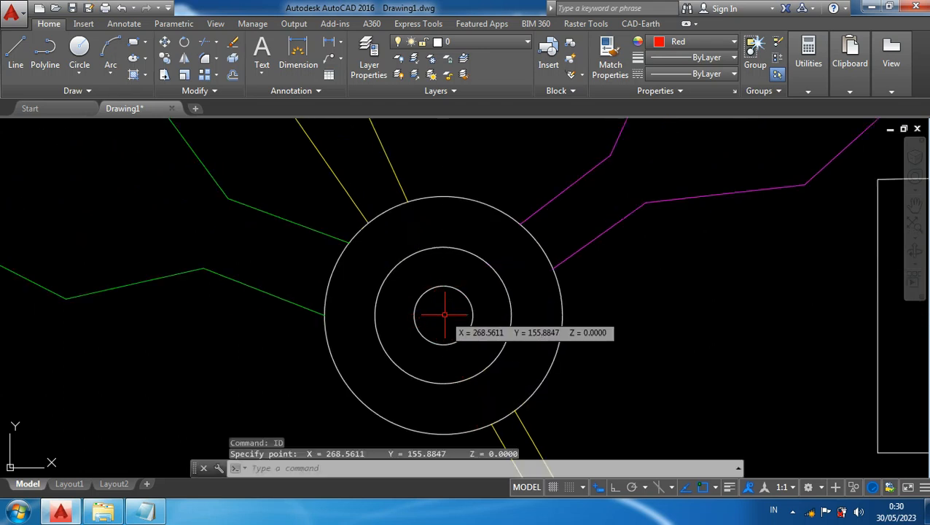
pyautogui.click(339, 467)
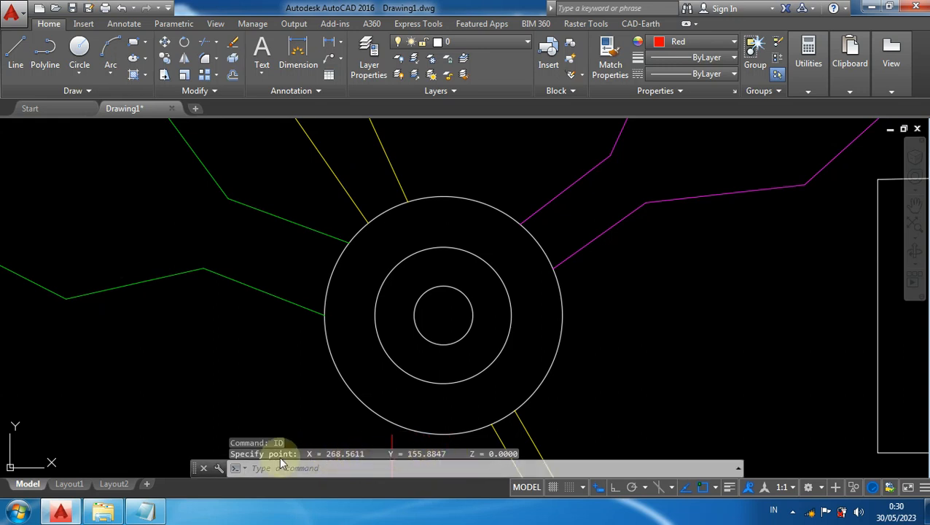
# In the Notepad script, add the base point 268.5611,155.8847 and the rotation angle -0.02 on separate lines
pyautogui.click(150, 513)
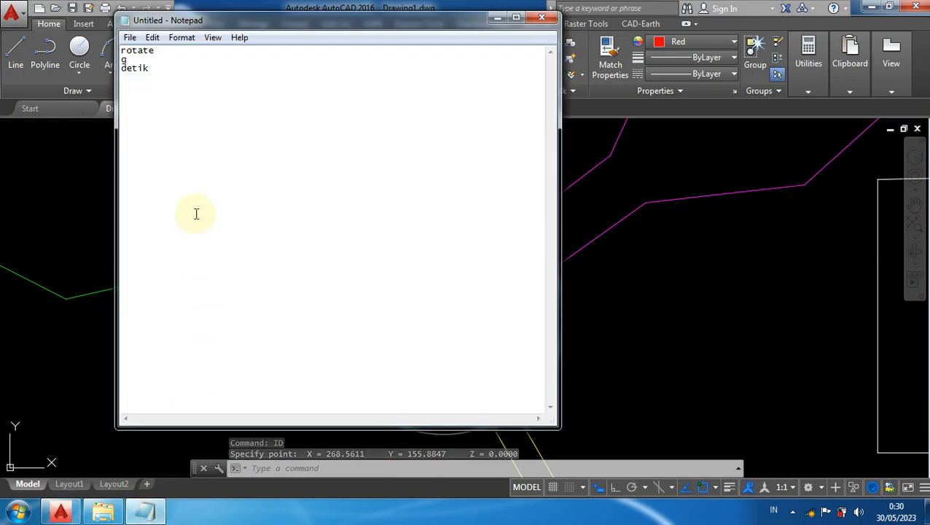
pyautogui.write('268')
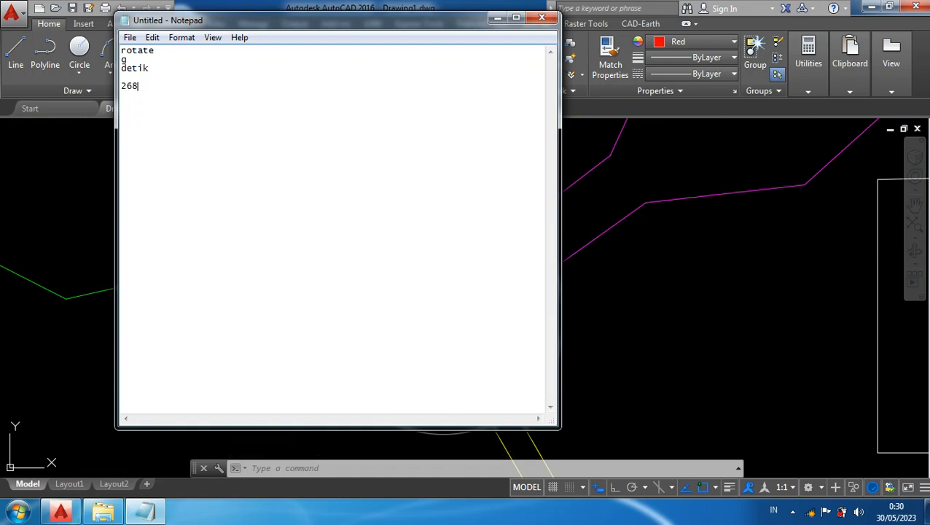
pyautogui.write('.5611,155.8847')
pyautogui.press('Return')
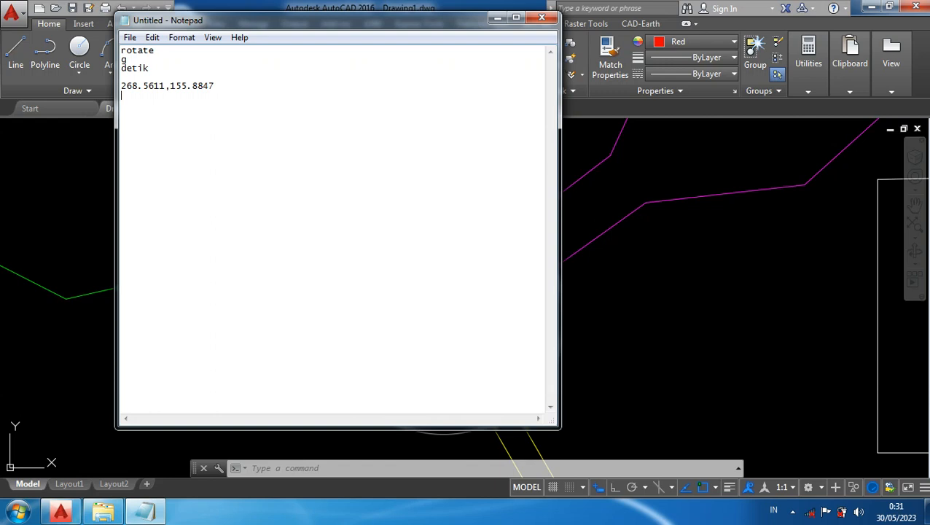
pyautogui.write('-0.02')
# Copy the whole detik rotate block and paste it on a new line directly below the original
pyautogui.click(122, 52)
pyautogui.moveTo(122, 51); pyautogui.dragTo(190, 101)
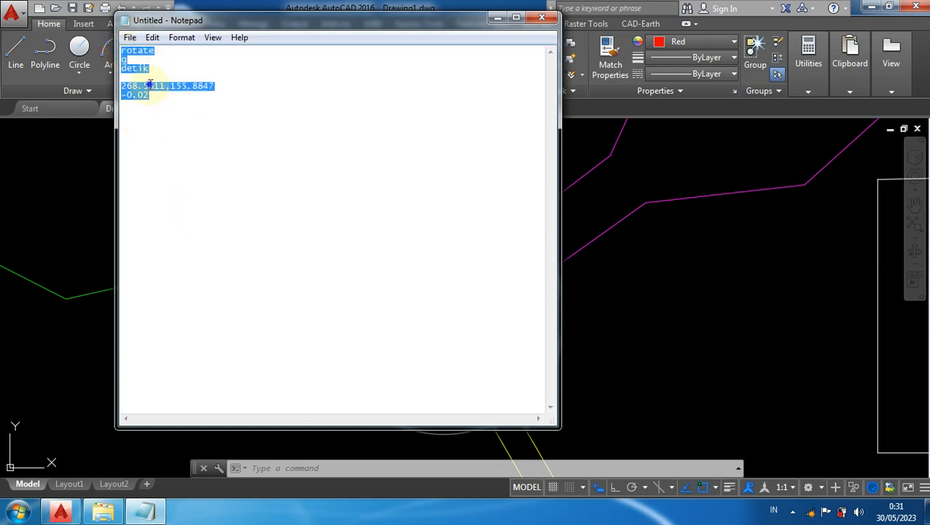
pyautogui.rightClick(149, 86)
pyautogui.click(183, 130)
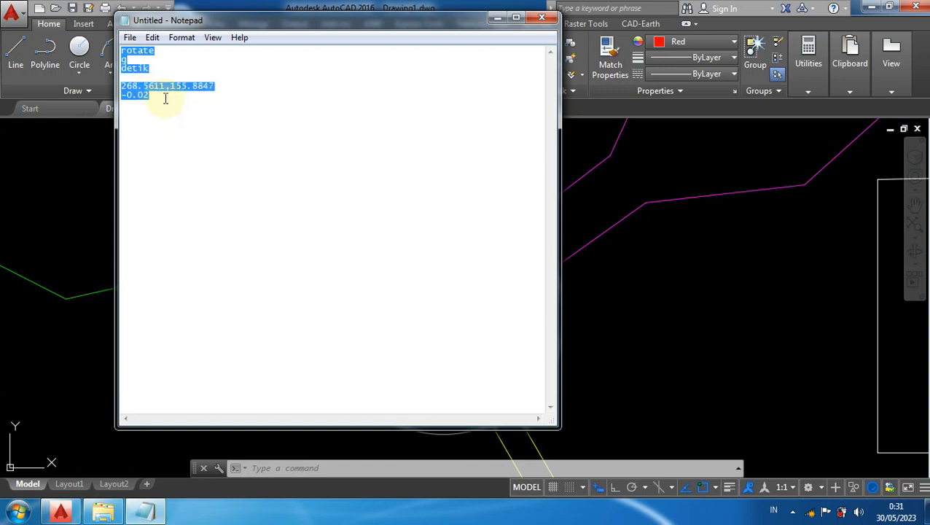
pyautogui.click(153, 94)
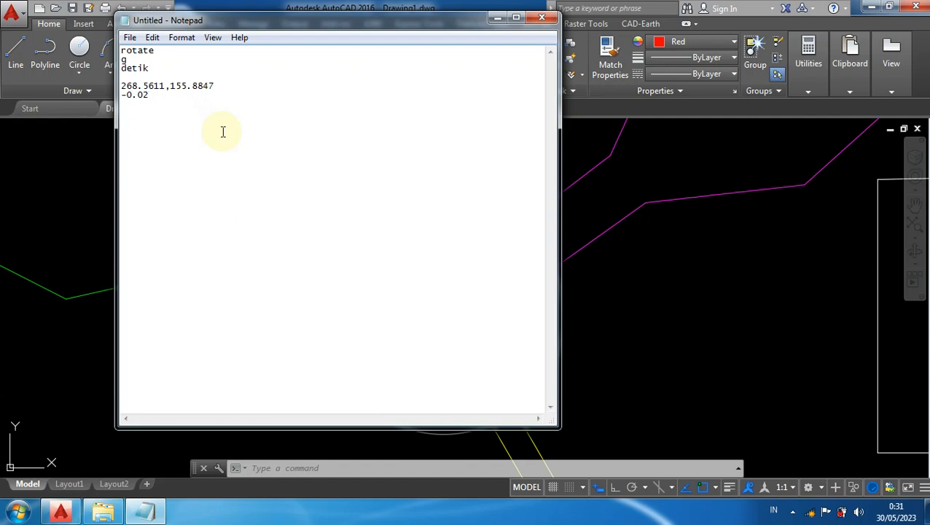
pyautogui.rightClick(124, 106)
pyautogui.click(160, 164)
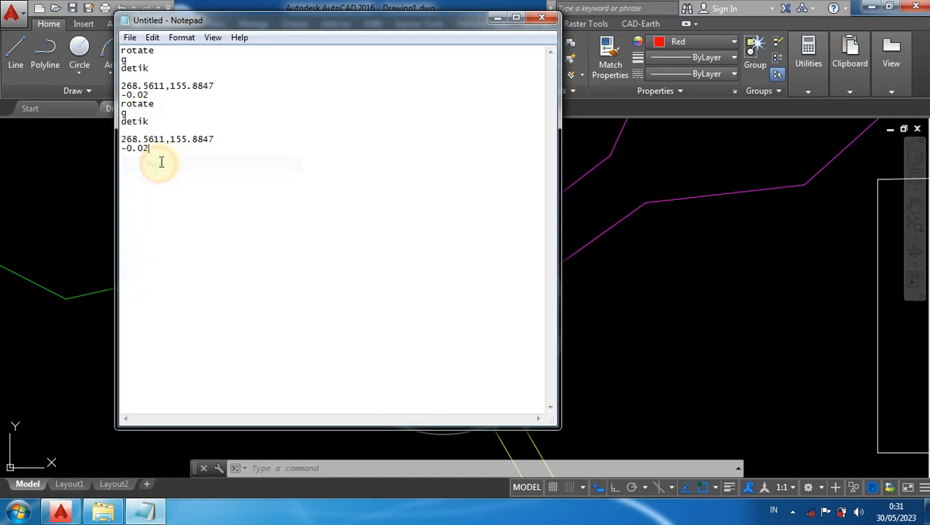
# In the second rotate block, replace the group name with menit and set the rotation angle to -0.004
pyautogui.click(151, 121)
pyautogui.press('BackSpace')
pyautogui.press('BackSpace')
pyautogui.press('BackSpace')
pyautogui.press('BackSpace')
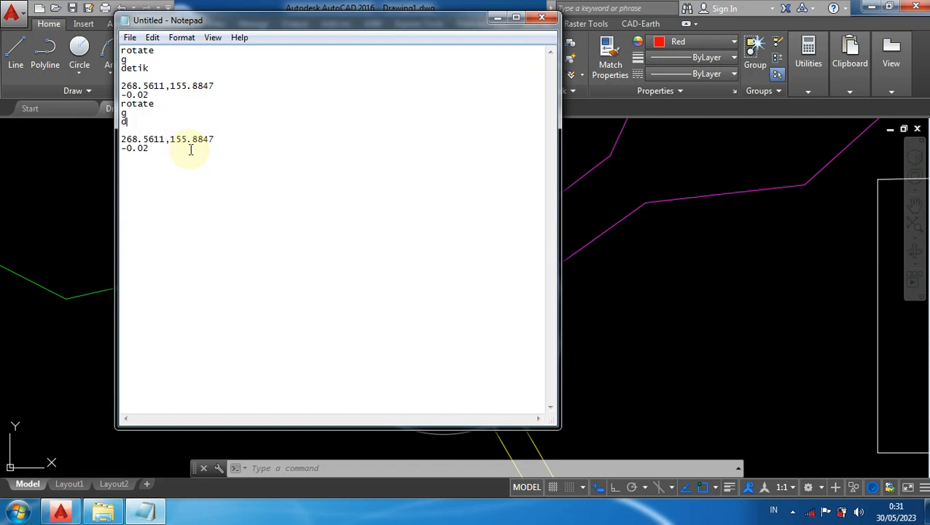
pyautogui.press('BackSpace')
pyautogui.write('menit')
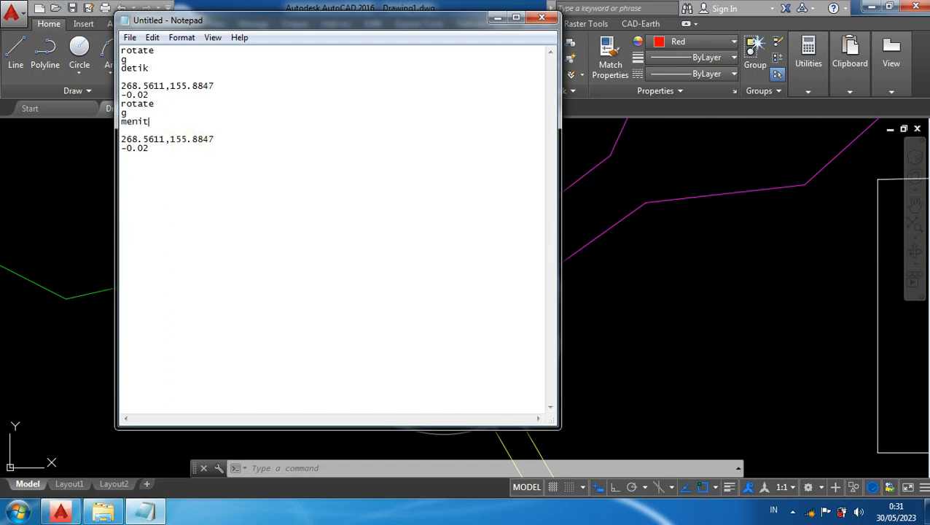
pyautogui.click(151, 148)
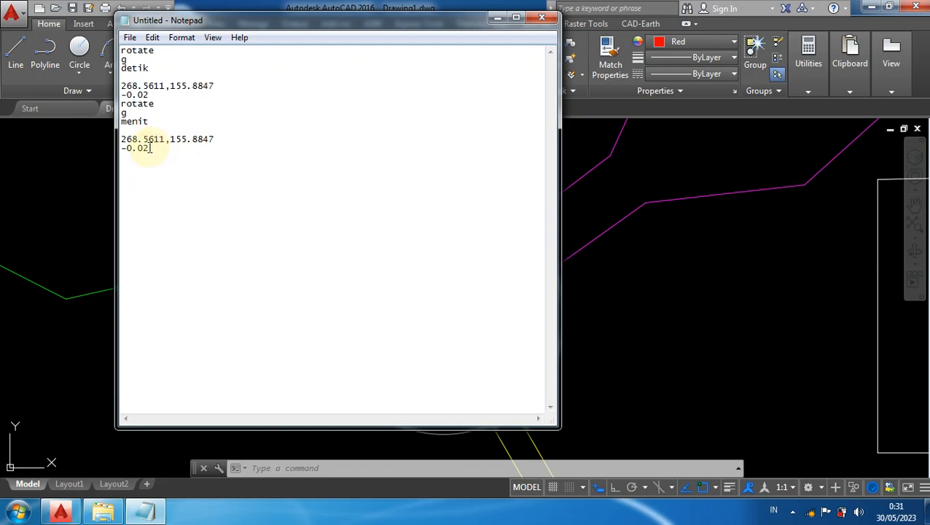
pyautogui.press('BackSpace')
pyautogui.write('04')
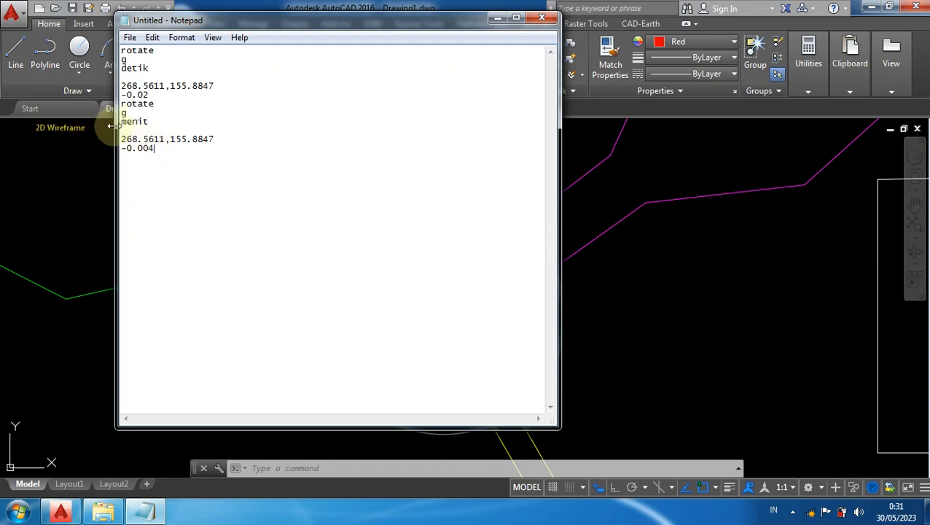
# Copy the menit rotate block and paste it on a new line at the end of the script
pyautogui.moveTo(120, 104); pyautogui.dragTo(202, 153)
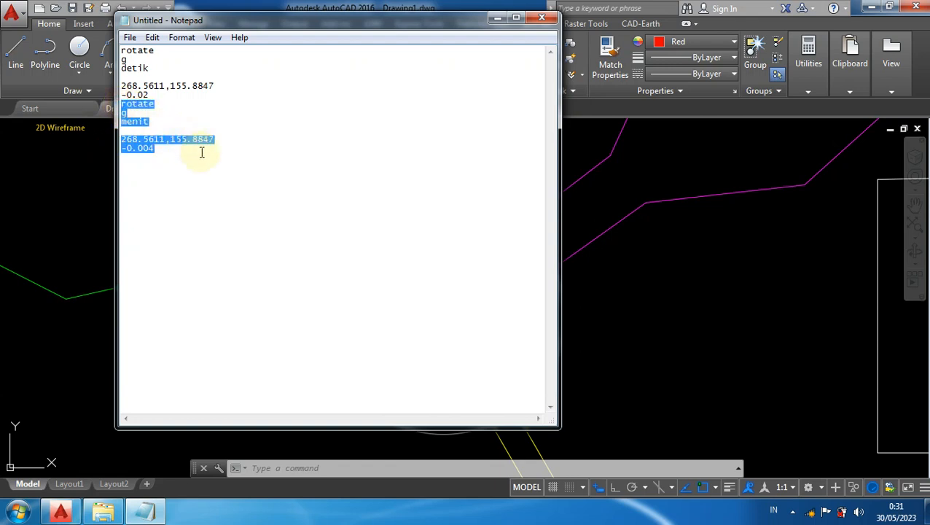
pyautogui.rightClick(139, 107)
pyautogui.click(172, 150)
pyautogui.click(164, 152)
pyautogui.press('Return')
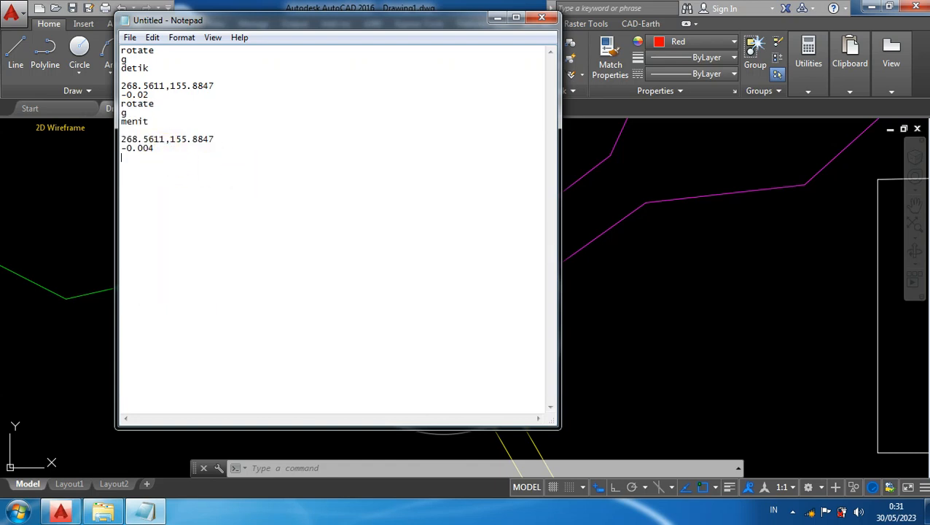
pyautogui.rightClick(122, 156)
pyautogui.click(162, 215)
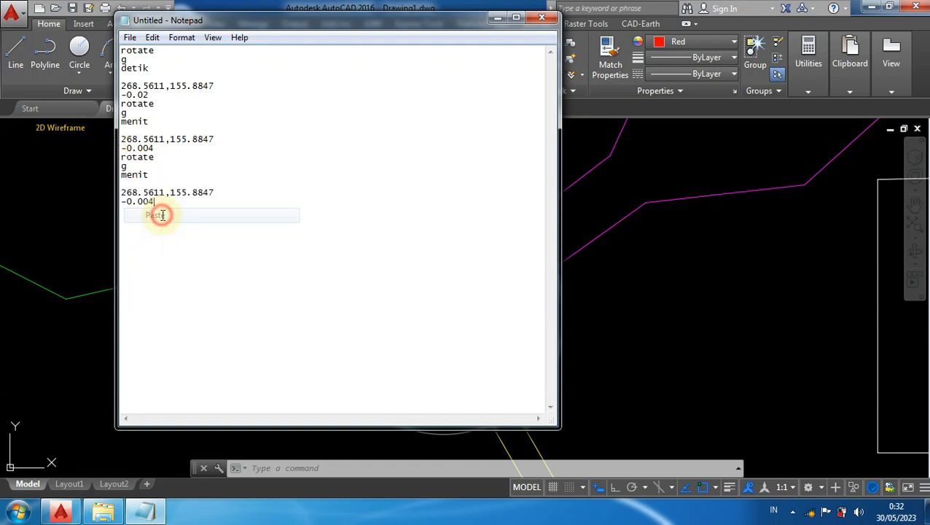
# In the third rotate block, replace the group name with jam and set the rotation angle to -0.0004
pyautogui.click(151, 174)
pyautogui.press('BackSpace')
pyautogui.press('BackSpace')
pyautogui.press('BackSpace')
pyautogui.press('BackSpace')
pyautogui.press('BackSpace')
pyautogui.write('jam')
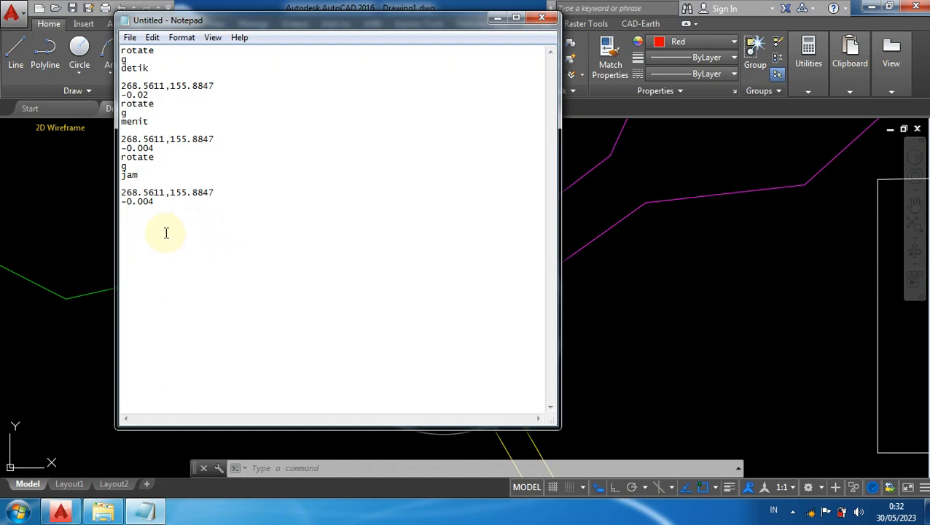
pyautogui.click(156, 199)
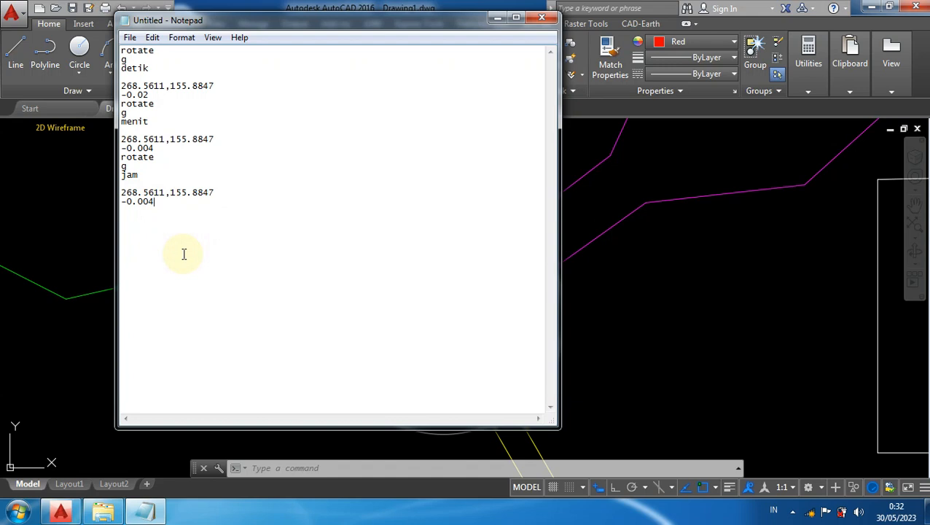
pyautogui.press('BackSpace')
pyautogui.write('04')
# Add a closing rscript line to the script, ending with a line break
pyautogui.click(137, 209)
pyautogui.write('rscript')
pyautogui.press('Return')
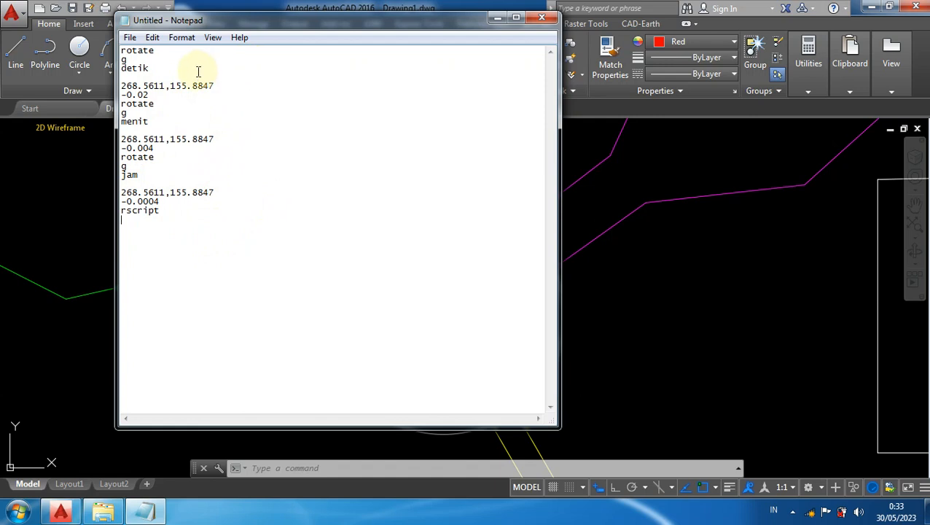
# Save the script on Local Disk (D:) as file script.scr with ANSI encoding
pyautogui.click(129, 38)
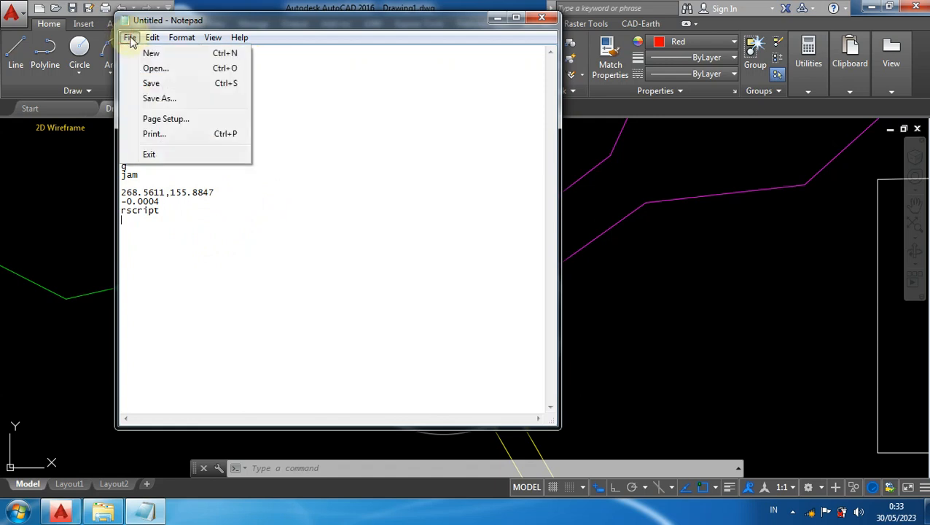
pyautogui.click(168, 86)
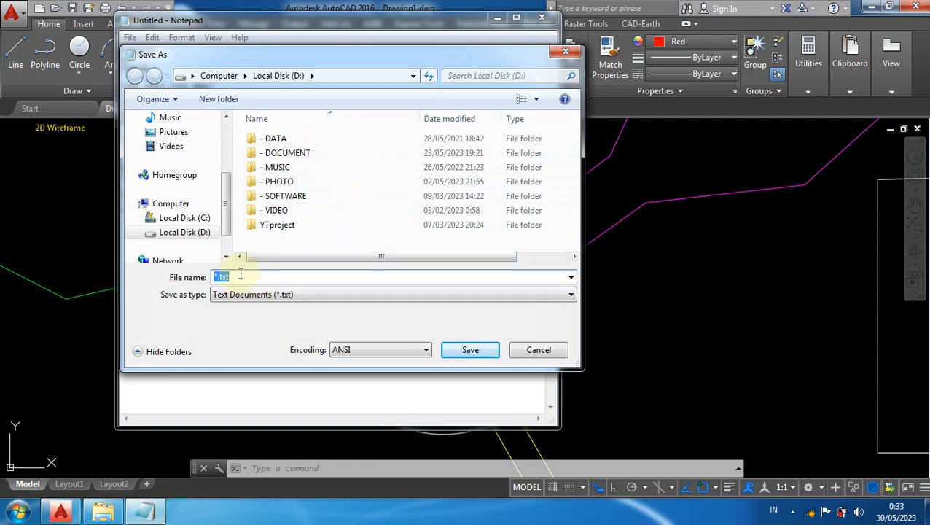
pyautogui.write('file script.scr')
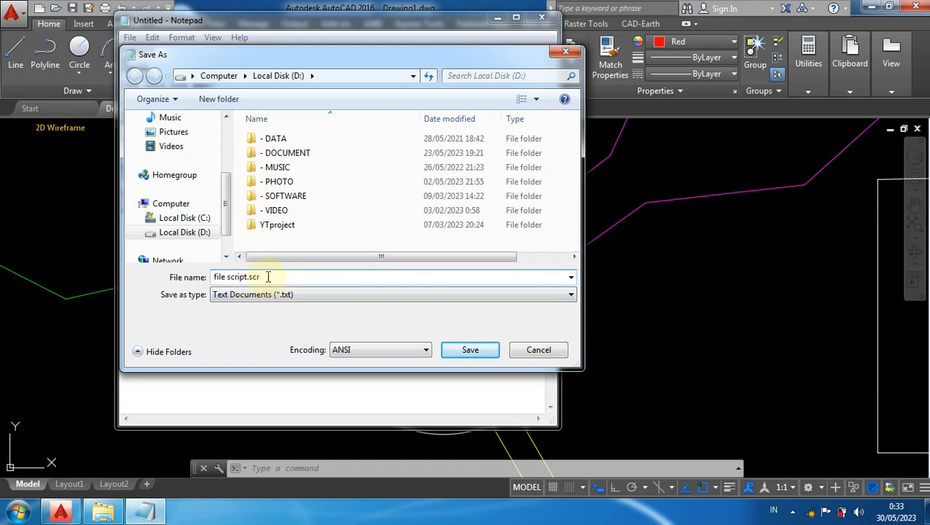
pyautogui.click(370, 353)
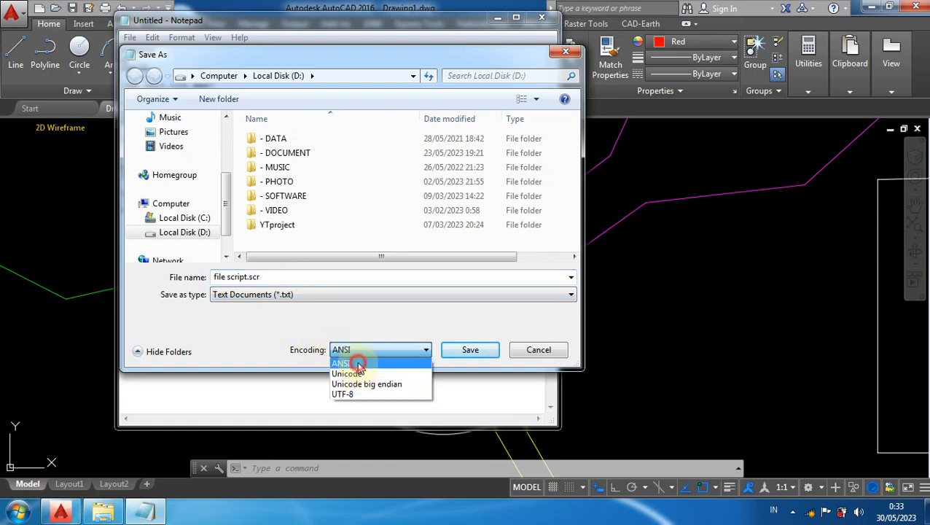
pyautogui.click(358, 360)
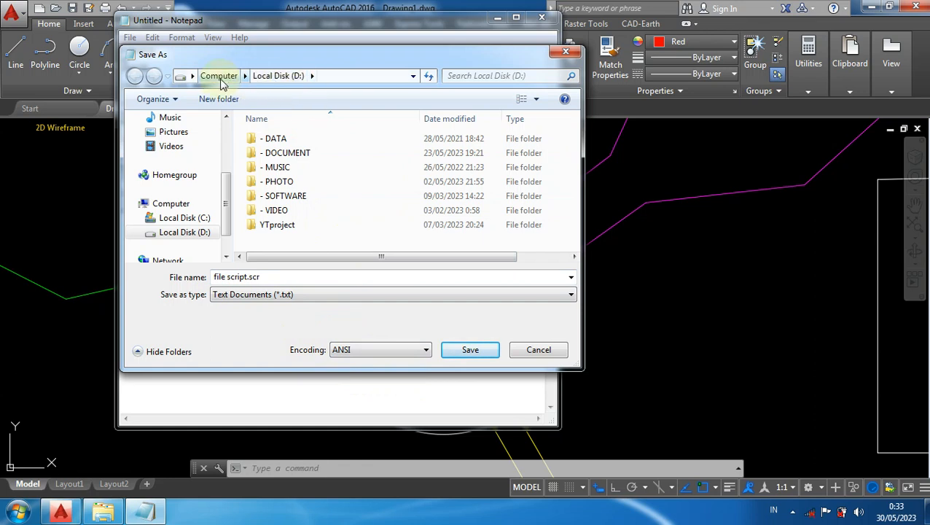
pyautogui.click(468, 352)
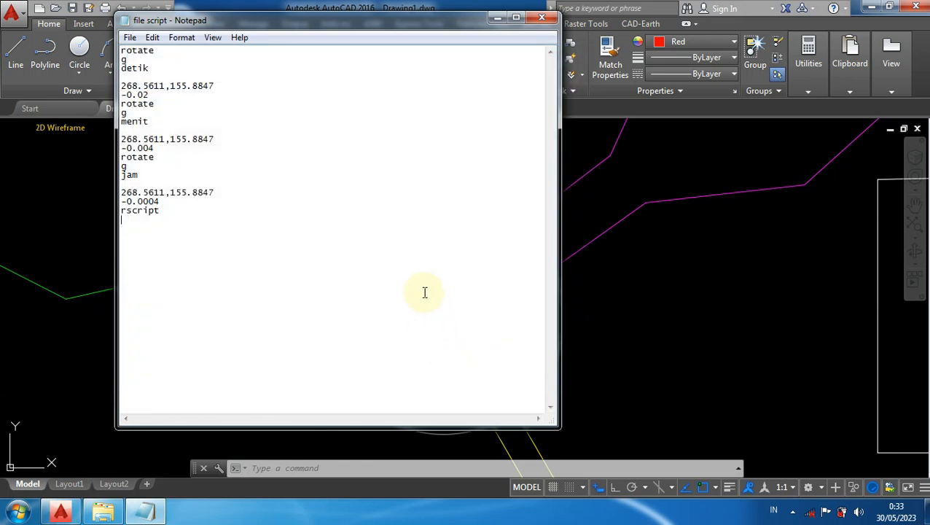
# Switch to AutoCAD, run file script from Local Disk (D:) on the watch drawing, and stop the running animation
pyautogui.click(497, 17)
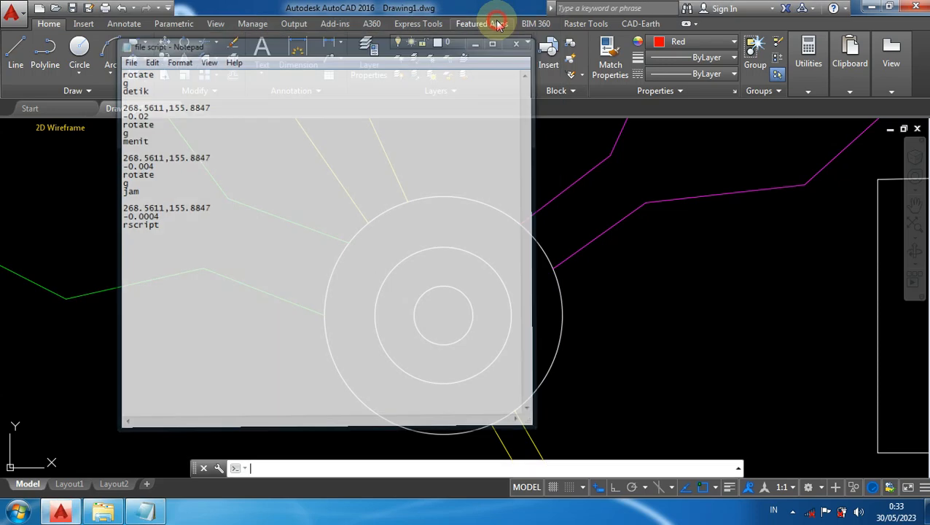
pyautogui.scroll(-3, 423, 271)
pyautogui.scroll(-10, 423, 282)
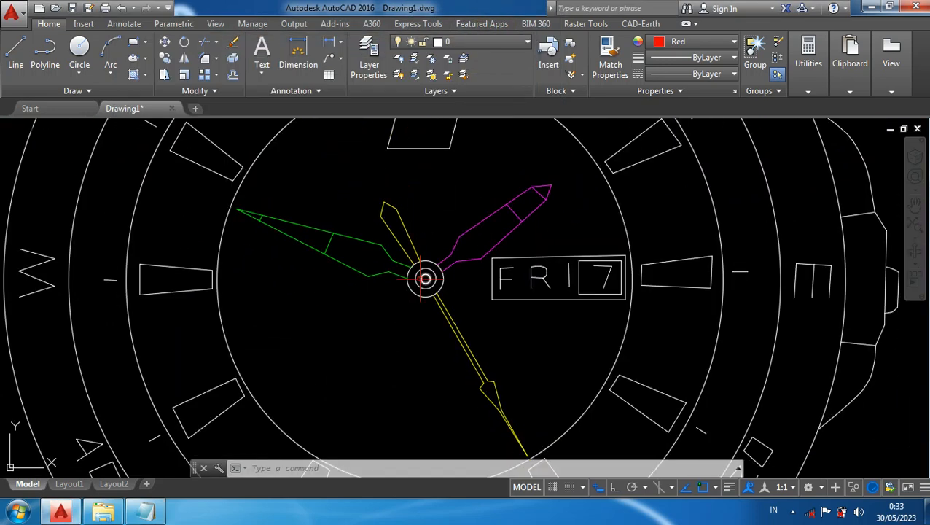
pyautogui.moveTo(554, 205)
pyautogui.mouseDown(button='middle')
pyautogui.moveTo(706, 176)
pyautogui.moveTo(692, 192)
pyautogui.moveTo(733, 119)
pyautogui.mouseUp(button='middle')
pyautogui.scroll(2, 581, 202)
pyautogui.scroll(2, 696, 181)
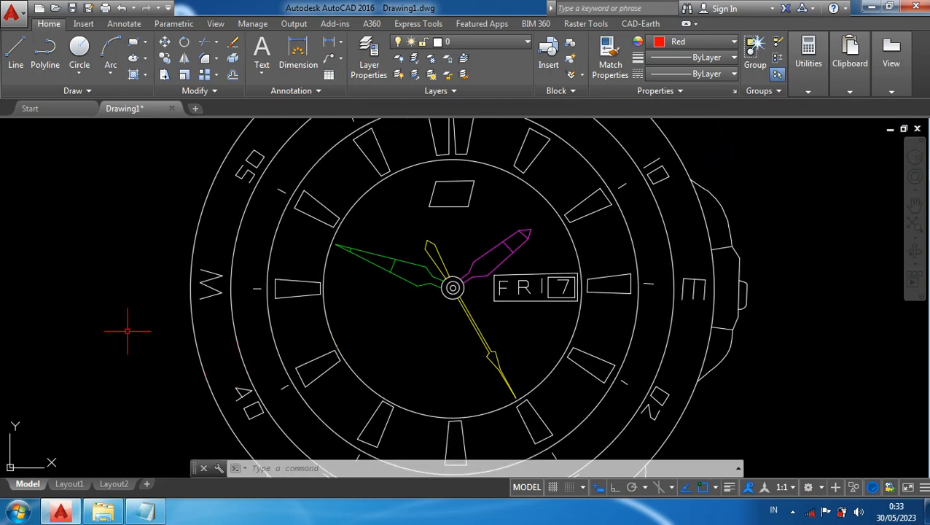
pyautogui.write('SCR')
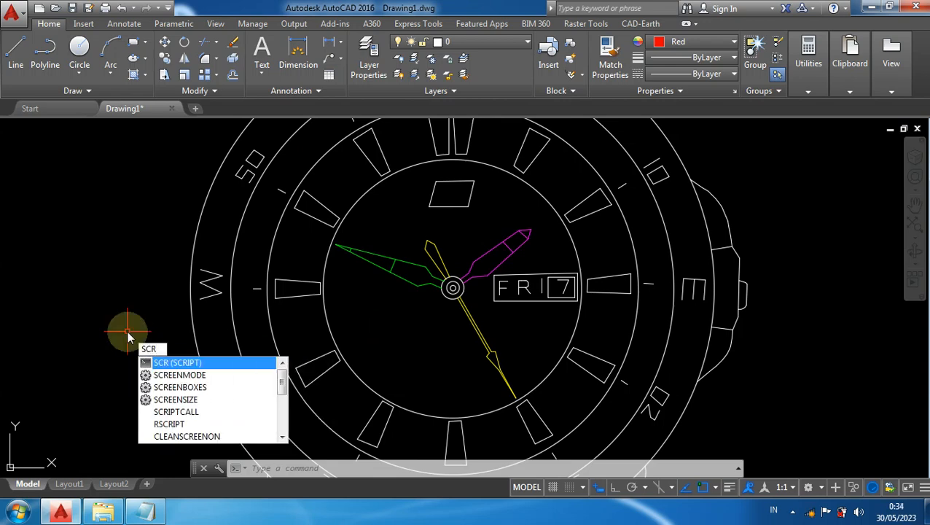
pyautogui.press('Return')
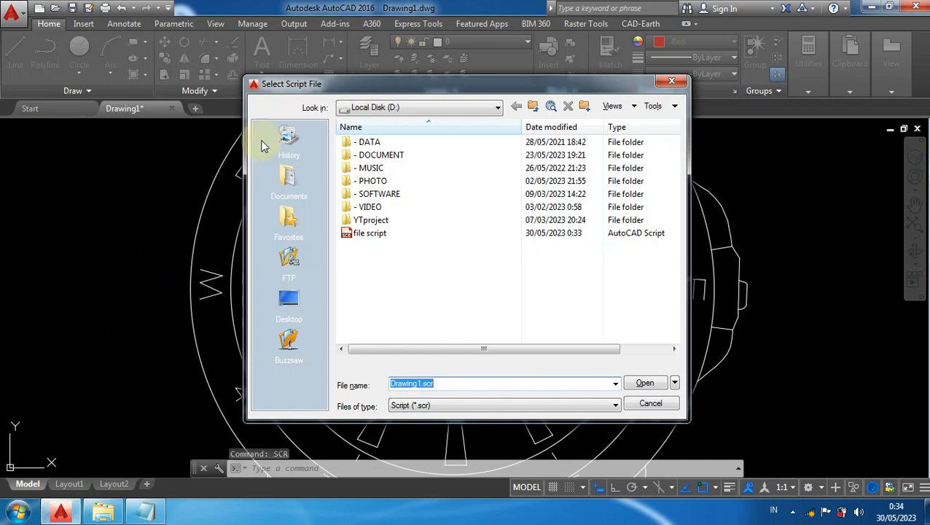
pyautogui.click(368, 237)
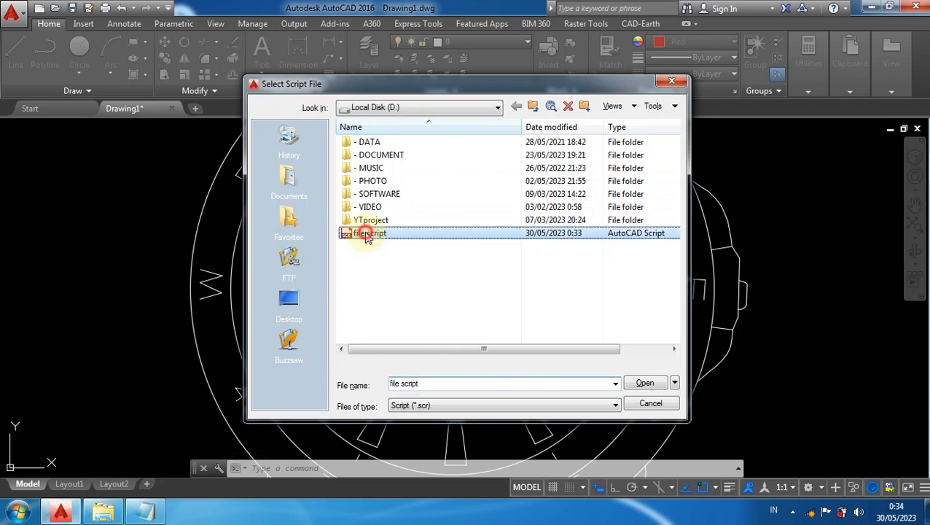
pyautogui.click(646, 384)
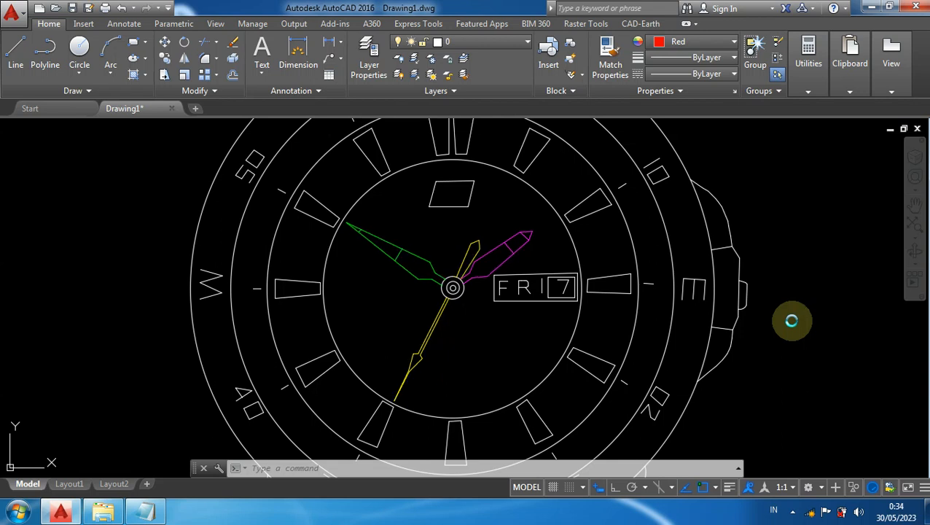
pyautogui.press('Escape')
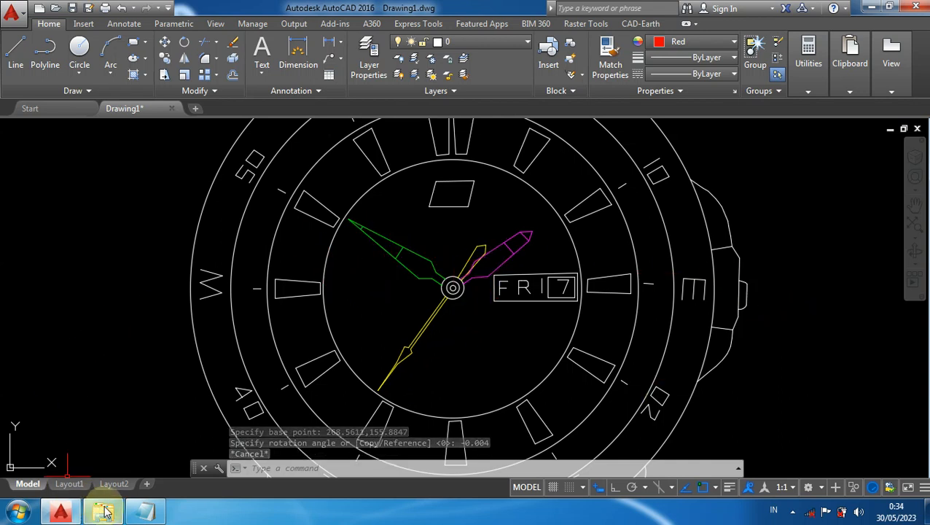
# Switch to Notepad and compare the rotation angles in the script's detik, menit and jam blocks
pyautogui.click(148, 513)
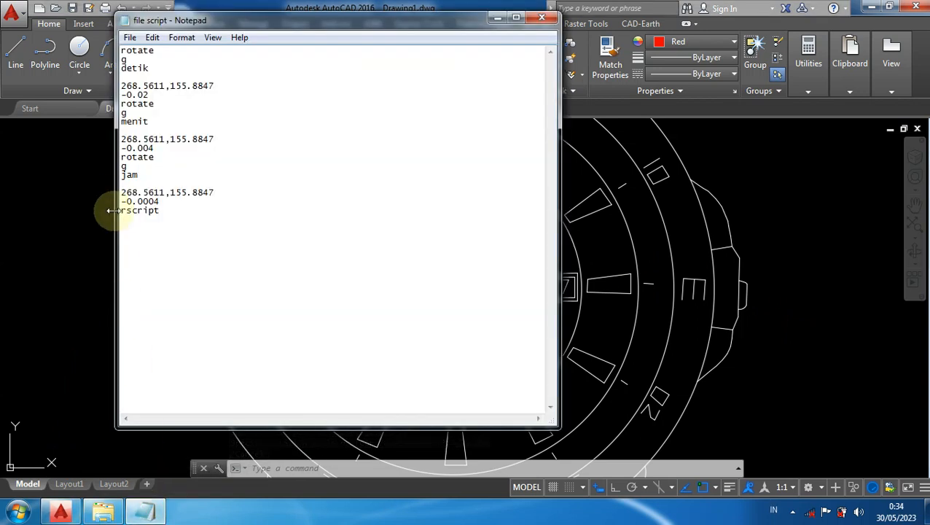
pyautogui.moveTo(149, 95); pyautogui.dragTo(118, 95)
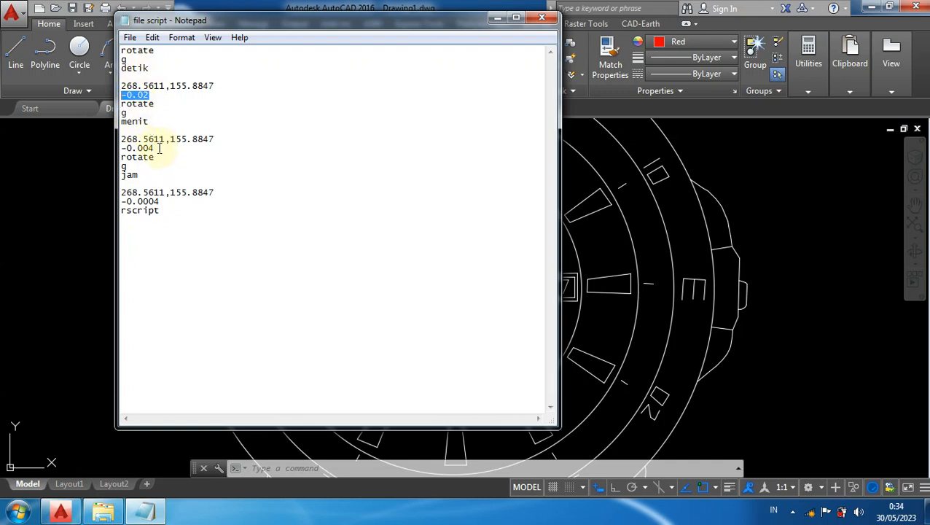
pyautogui.moveTo(158, 148); pyautogui.dragTo(110, 146)
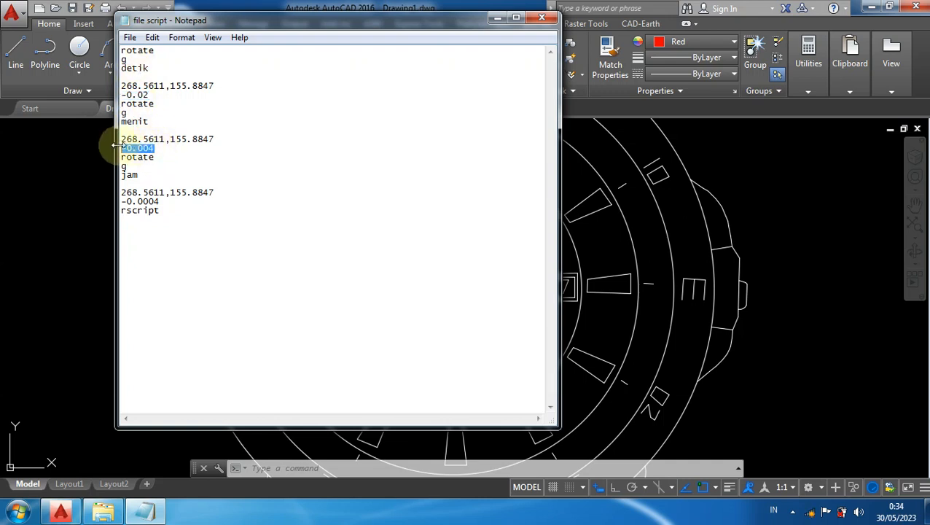
pyautogui.moveTo(163, 204); pyautogui.dragTo(108, 202)
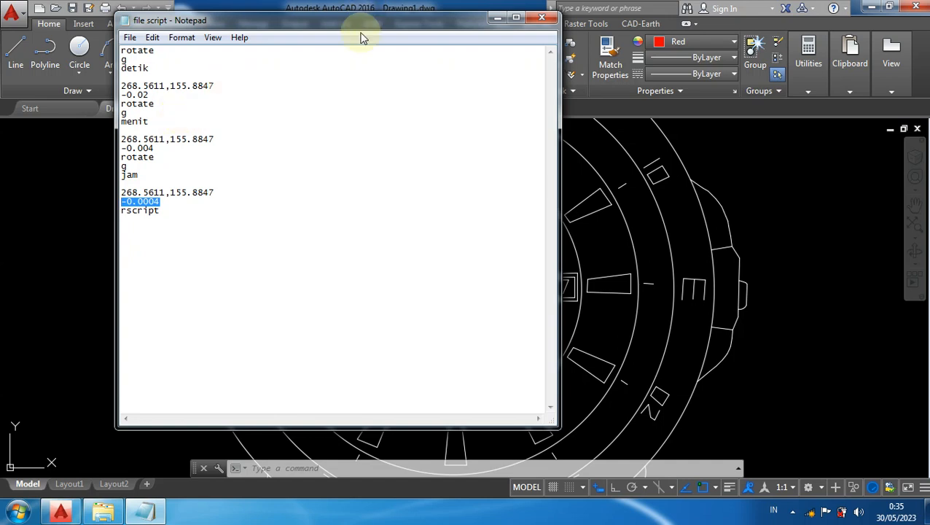
pyautogui.moveTo(156, 148); pyautogui.dragTo(113, 146)
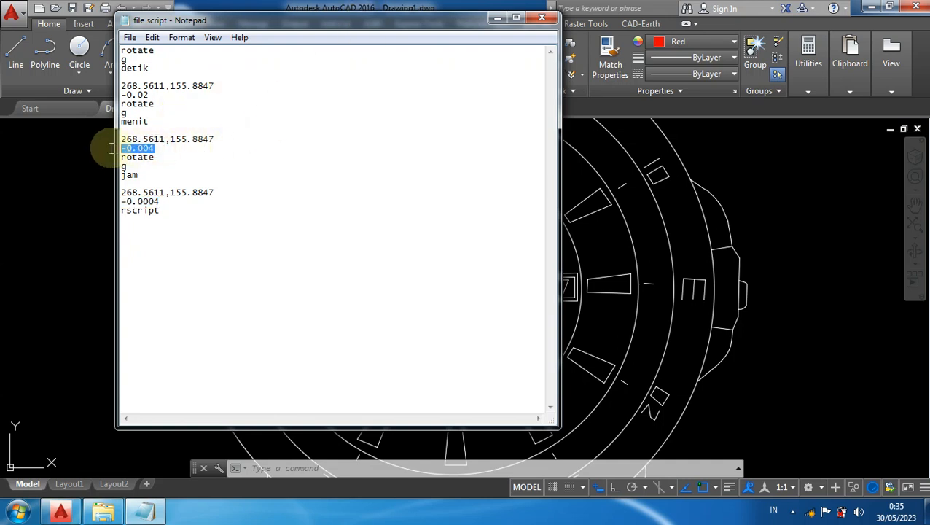
pyautogui.moveTo(156, 94); pyautogui.dragTo(114, 96)
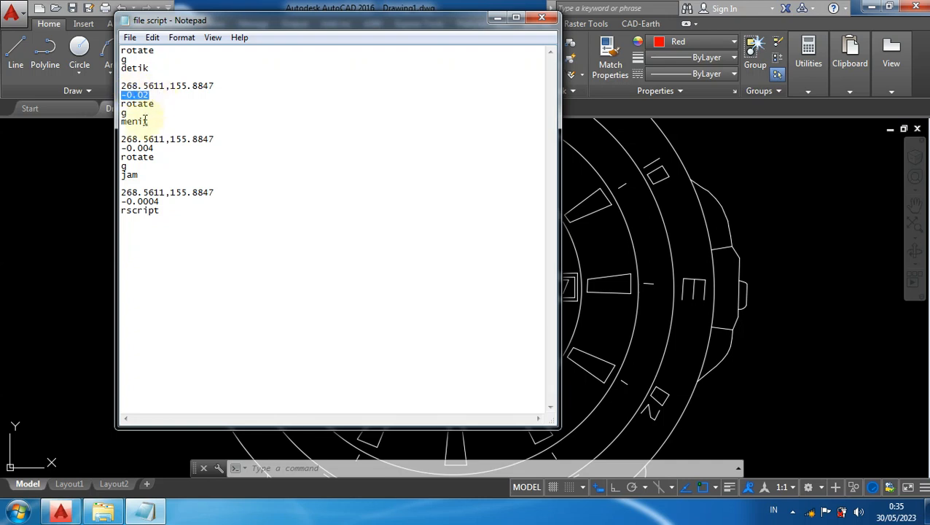
pyautogui.moveTo(159, 149); pyautogui.dragTo(115, 146)
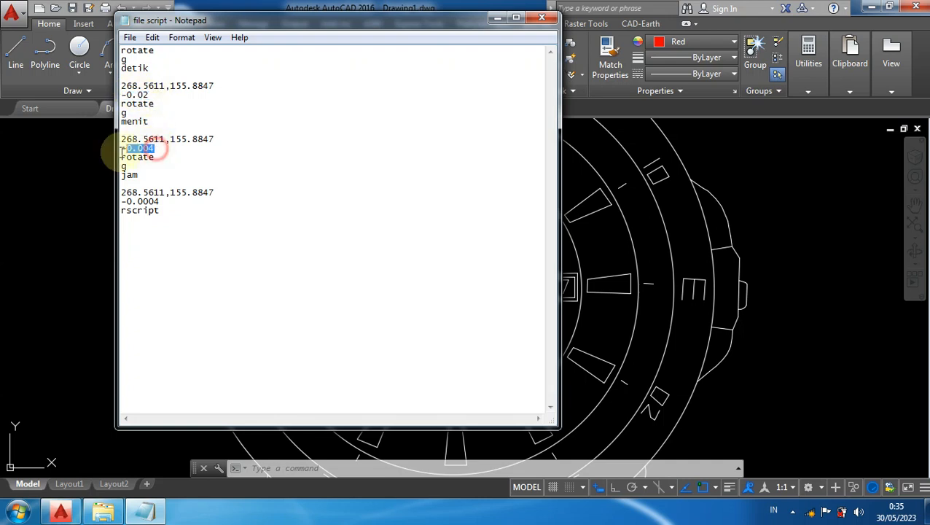
pyautogui.click(165, 202)
pyautogui.moveTo(164, 202); pyautogui.dragTo(97, 198)
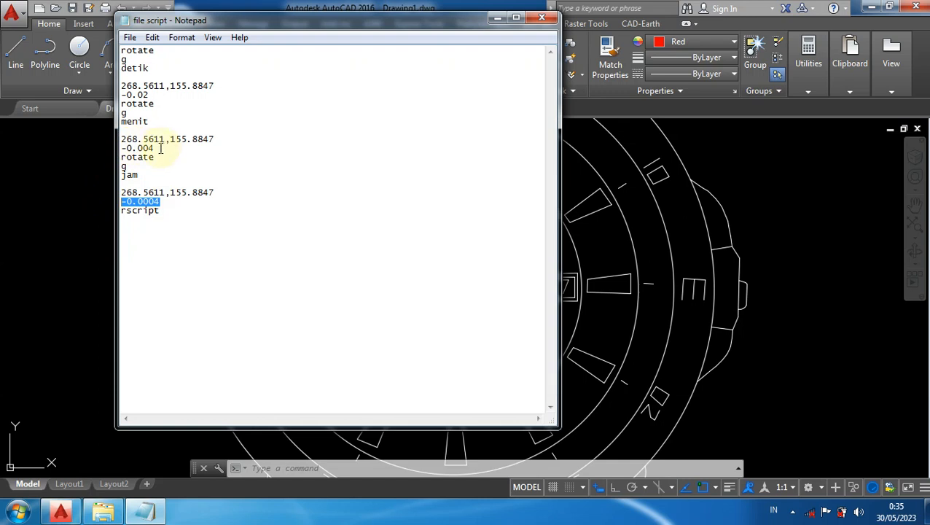
pyautogui.moveTo(150, 89); pyautogui.dragTo(101, 101)
pyautogui.click(228, 106)
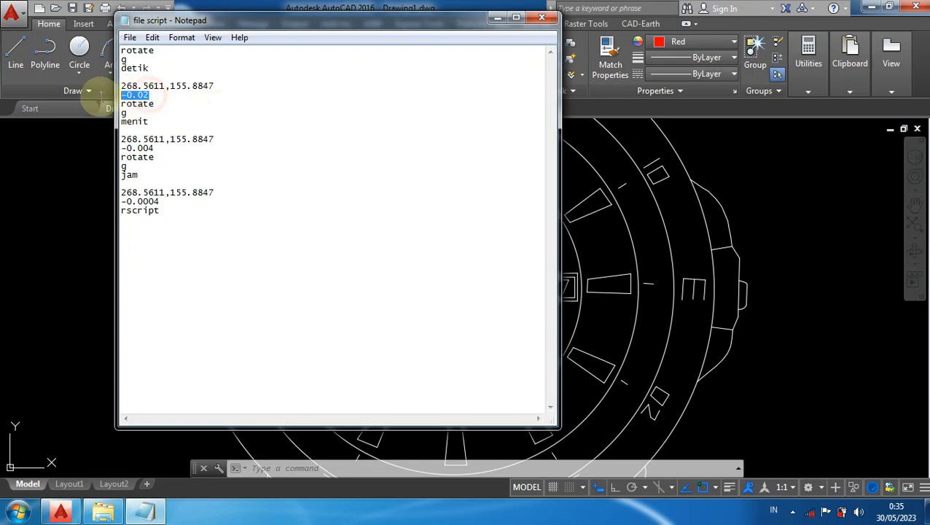
pyautogui.moveTo(155, 149); pyautogui.dragTo(113, 155)
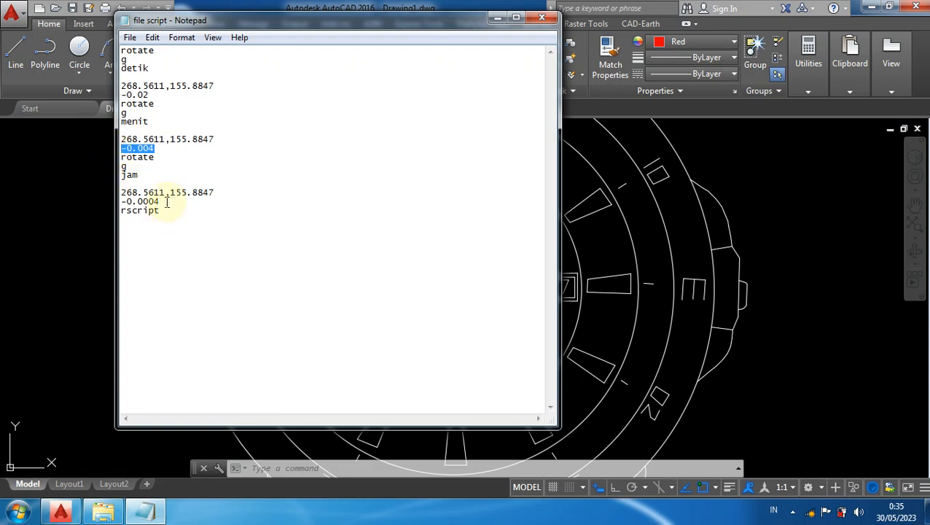
pyautogui.moveTo(163, 202); pyautogui.dragTo(108, 199)
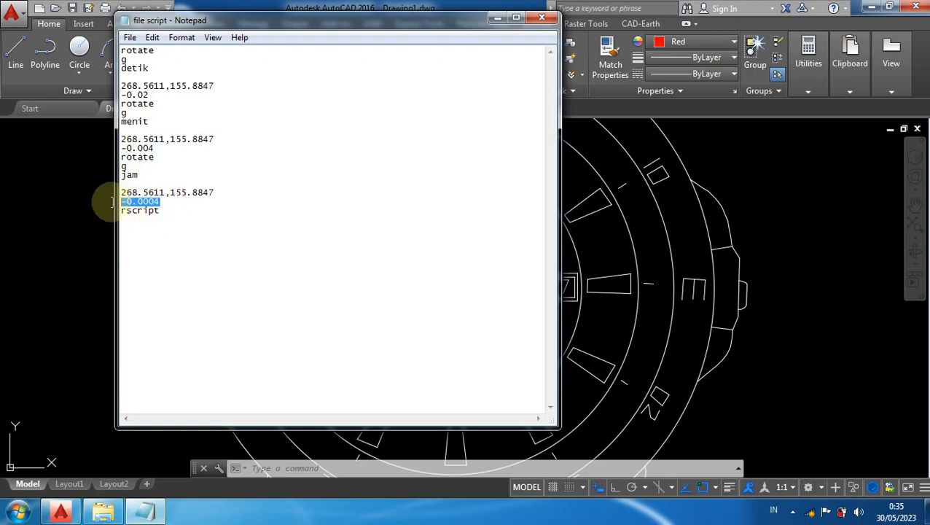
pyautogui.click(149, 95)
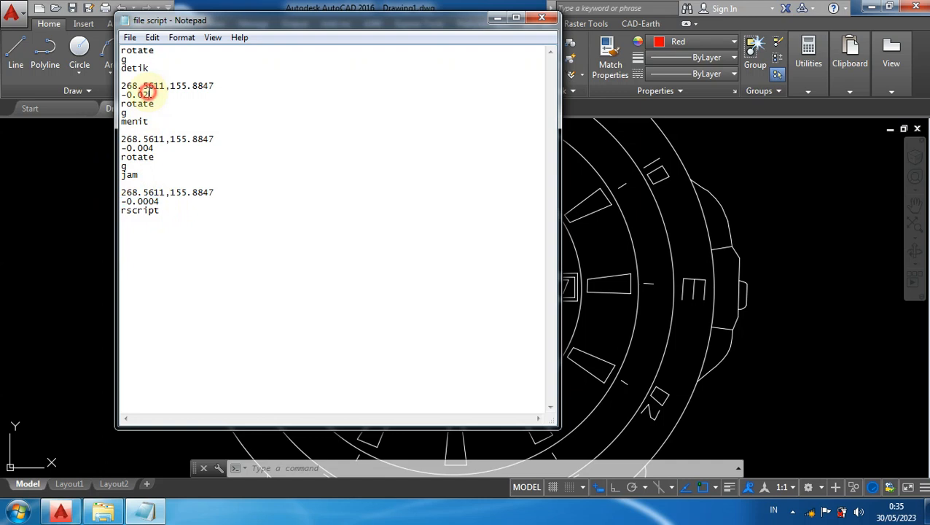
pyautogui.moveTo(151, 95); pyautogui.dragTo(113, 95)
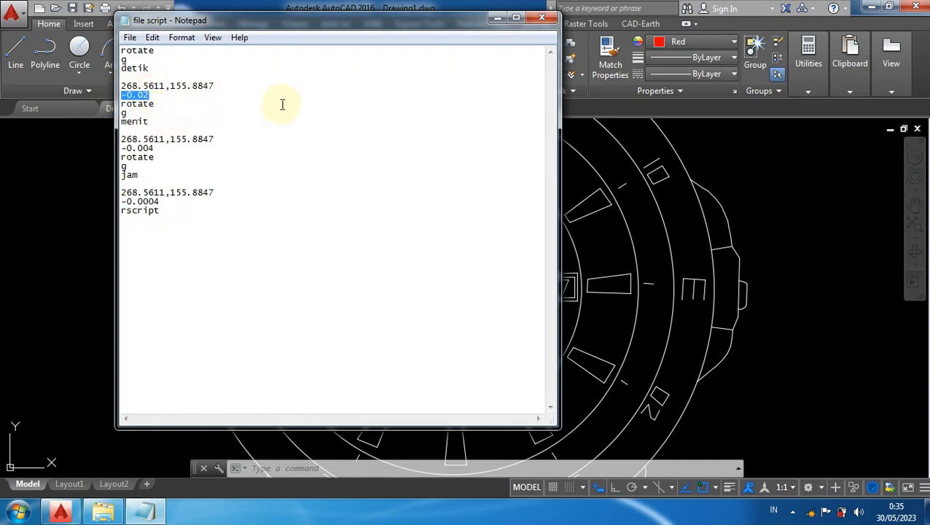
# Close the script file in Notepad and minimize AutoCAD to reach the desktop
pyautogui.click(227, 83)
pyautogui.click(544, 19)
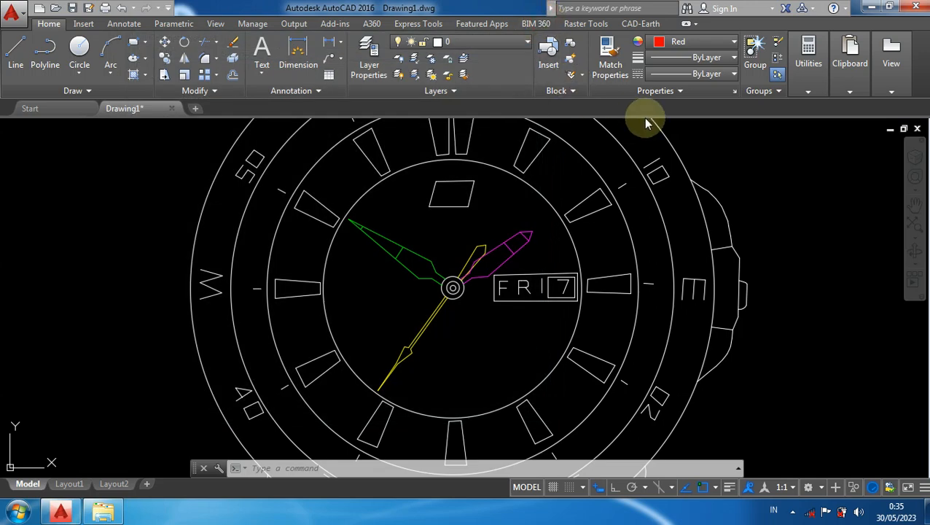
pyautogui.click(872, 6)
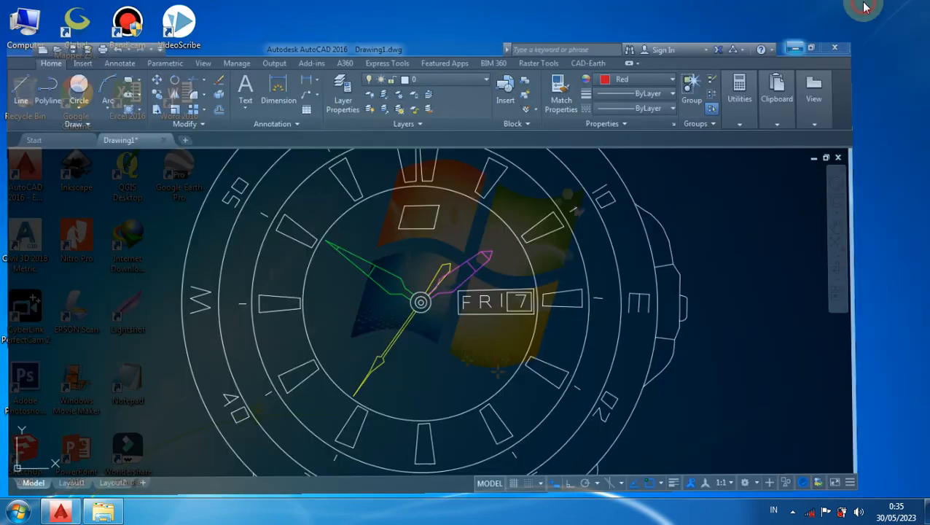